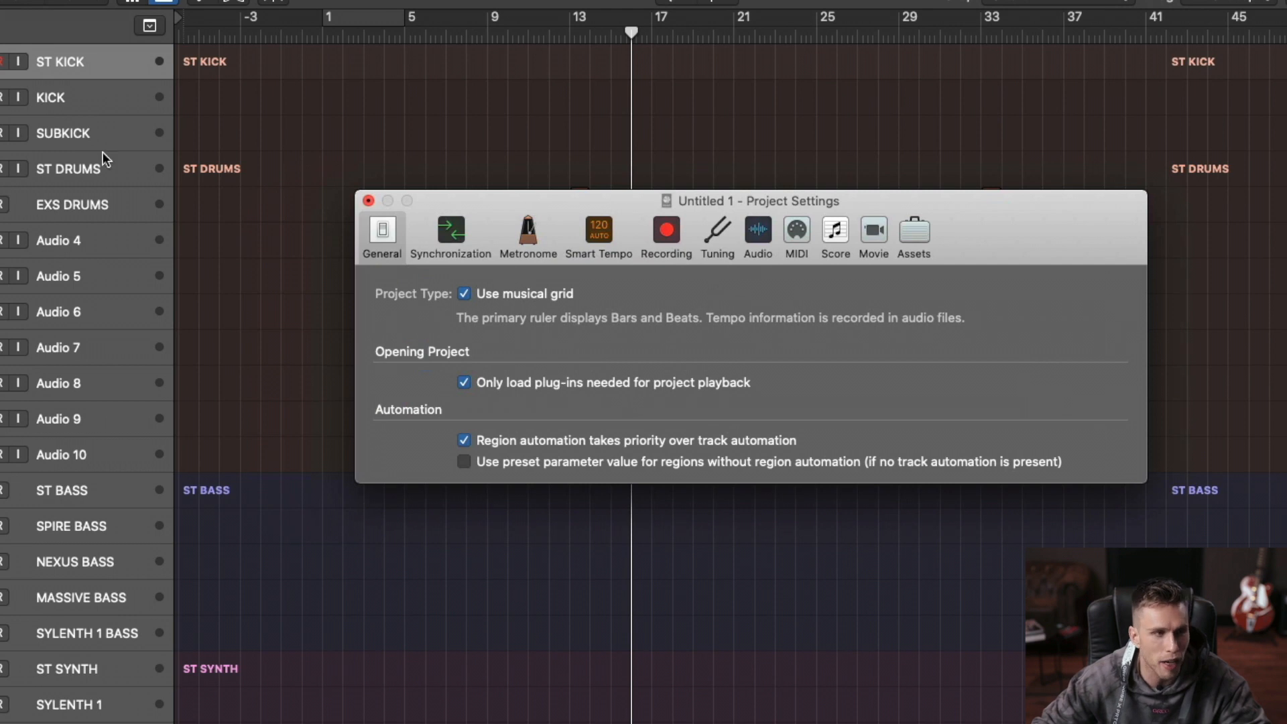
Open the project settings and review the Synchronization and Metronome options.
left_click_drag(502, 196, 300, 181)
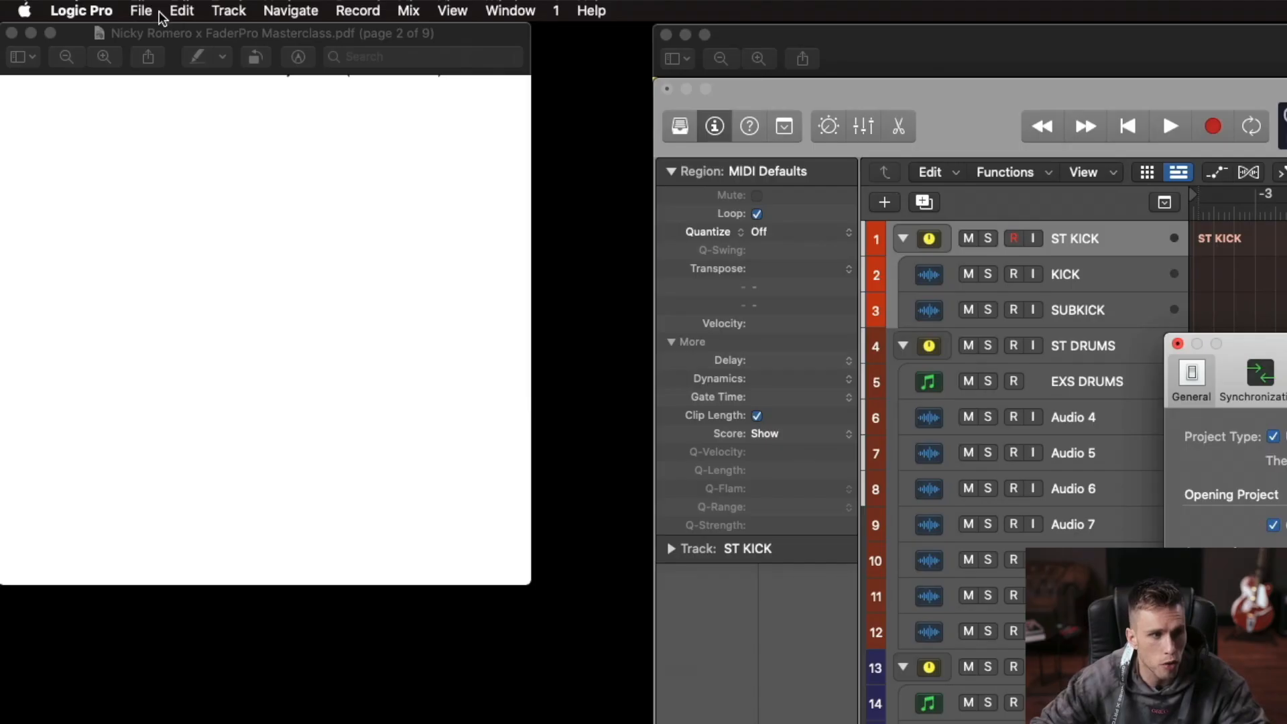
left_click(142, 10)
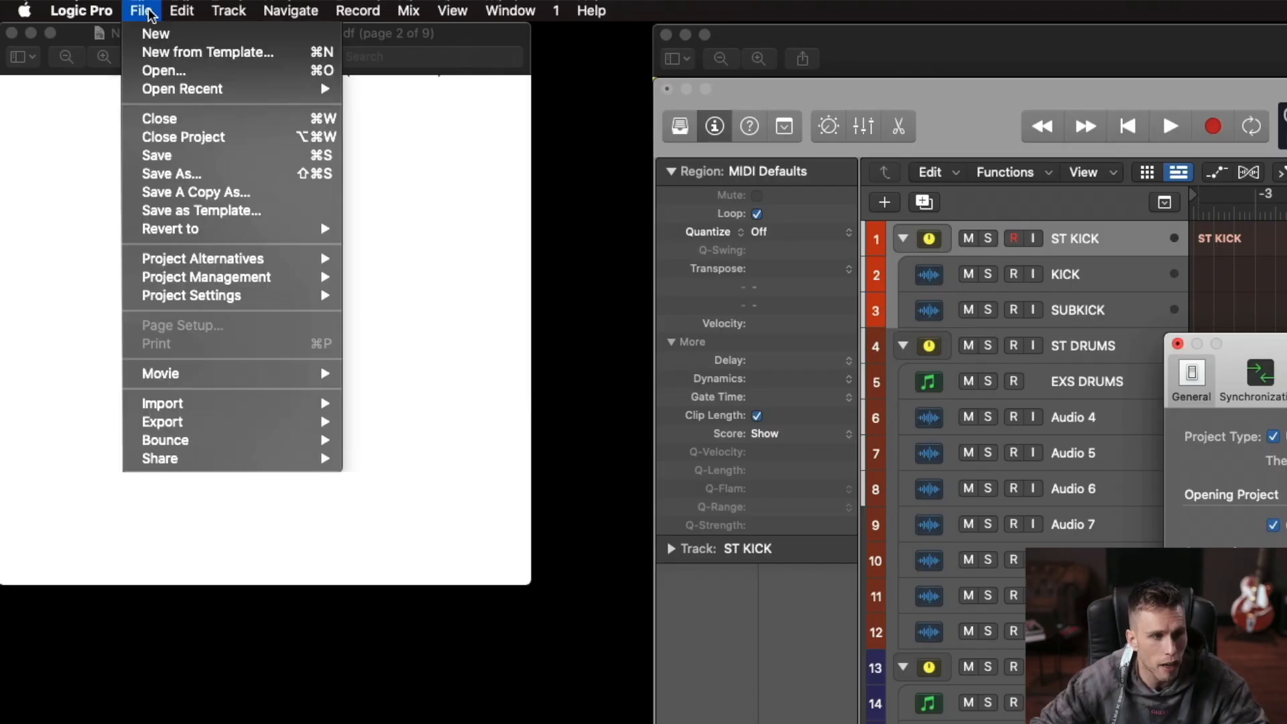
mouse_move(244, 297)
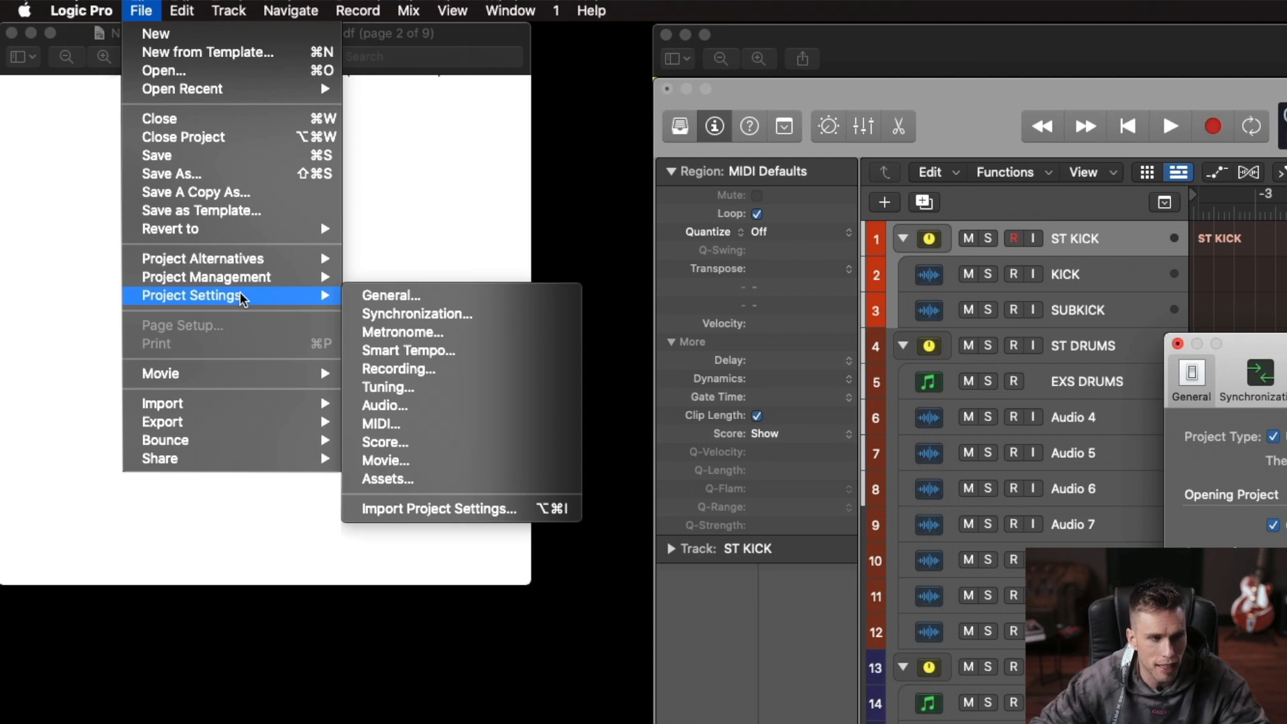
left_click(470, 317)
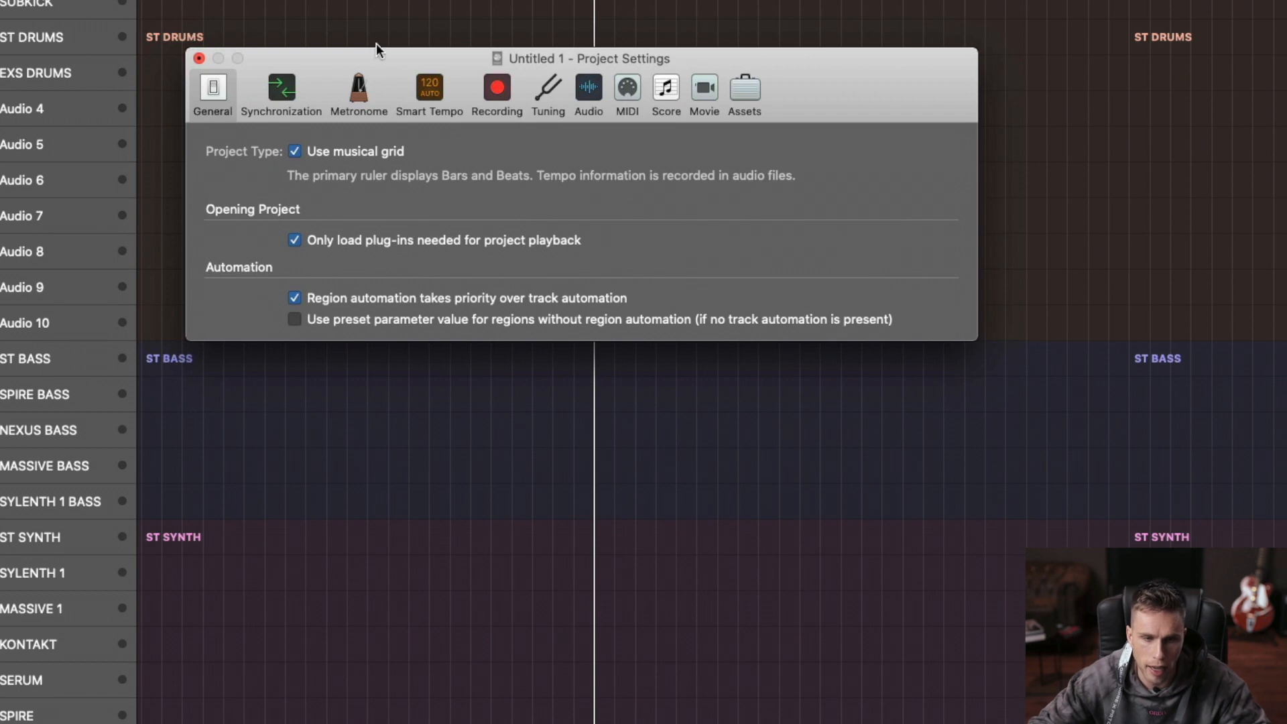
left_click(285, 94)
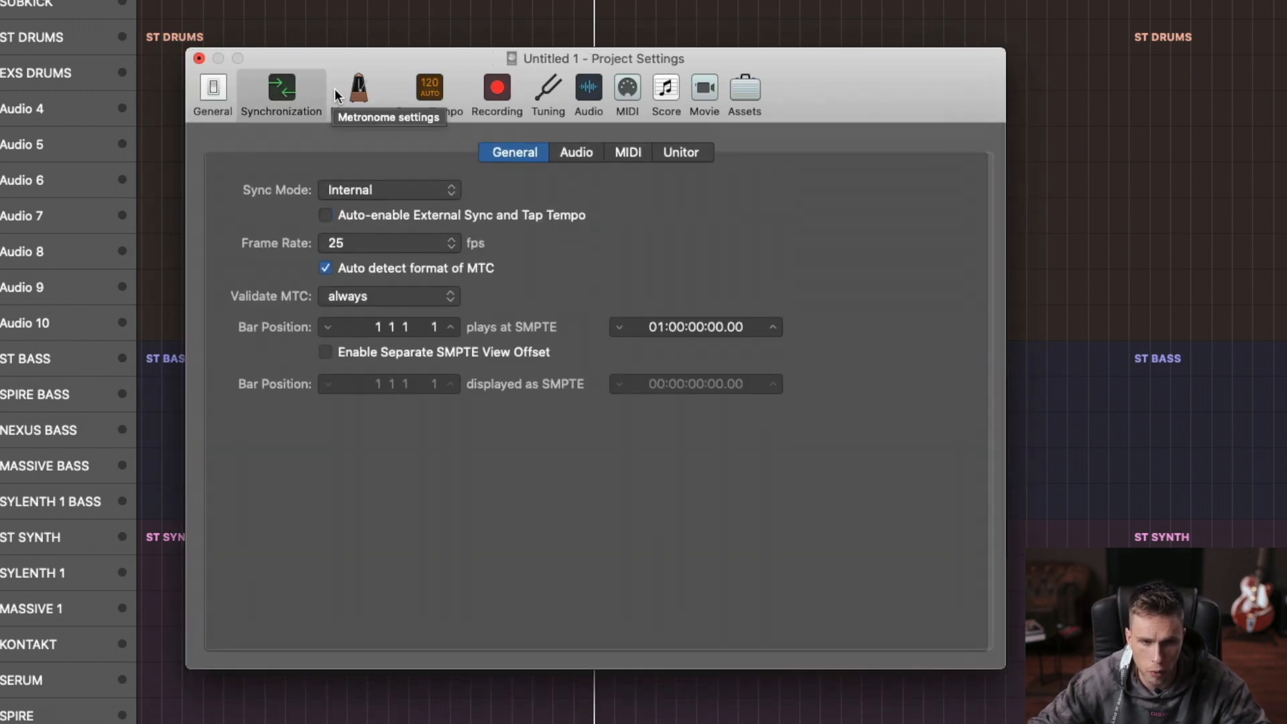
left_click(363, 91)
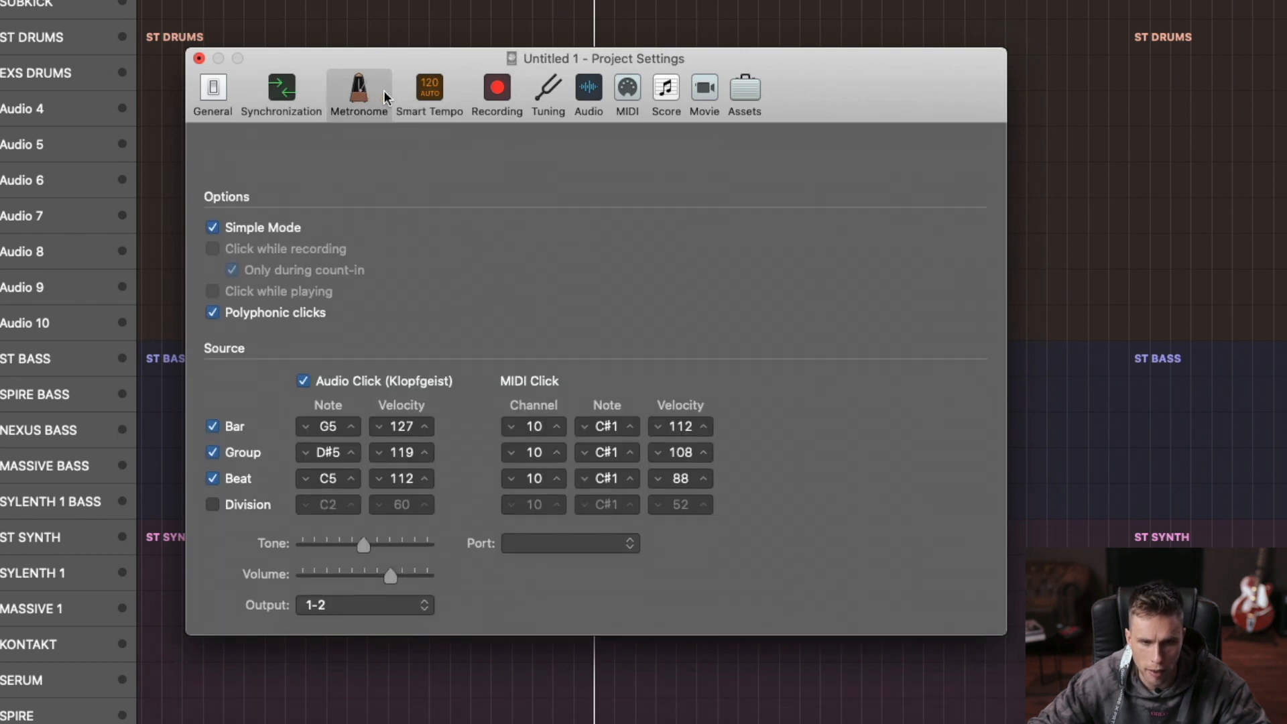
Examine the Smart Tempo settings and compare the project tempo modes there and in the transport display.
left_click(409, 93)
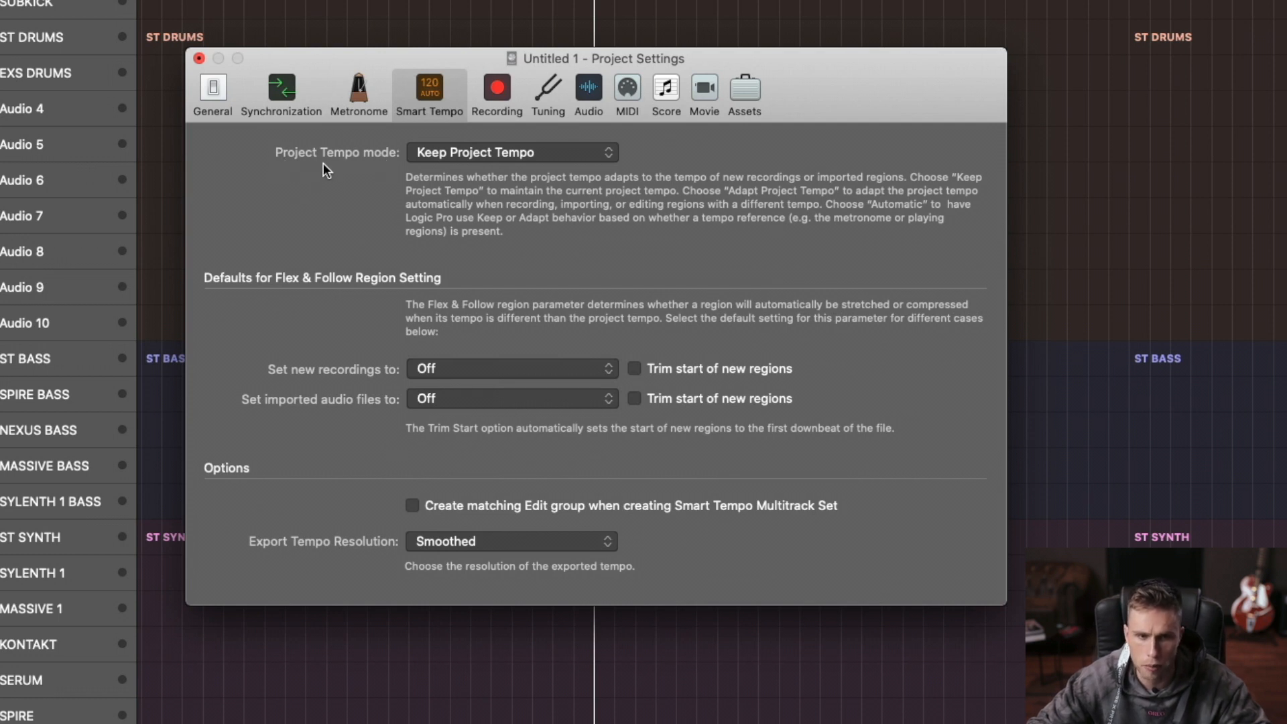
left_click(491, 152)
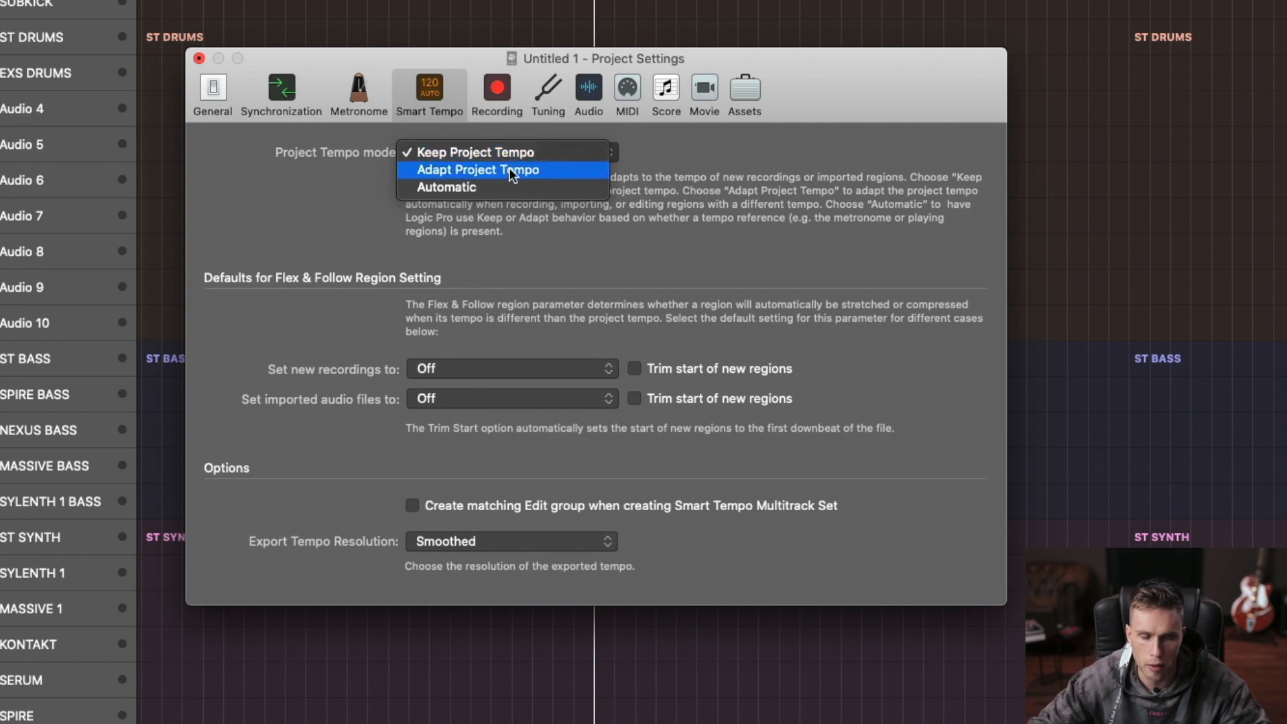
left_click(822, 98)
left_click_drag(853, 92, 975, 90)
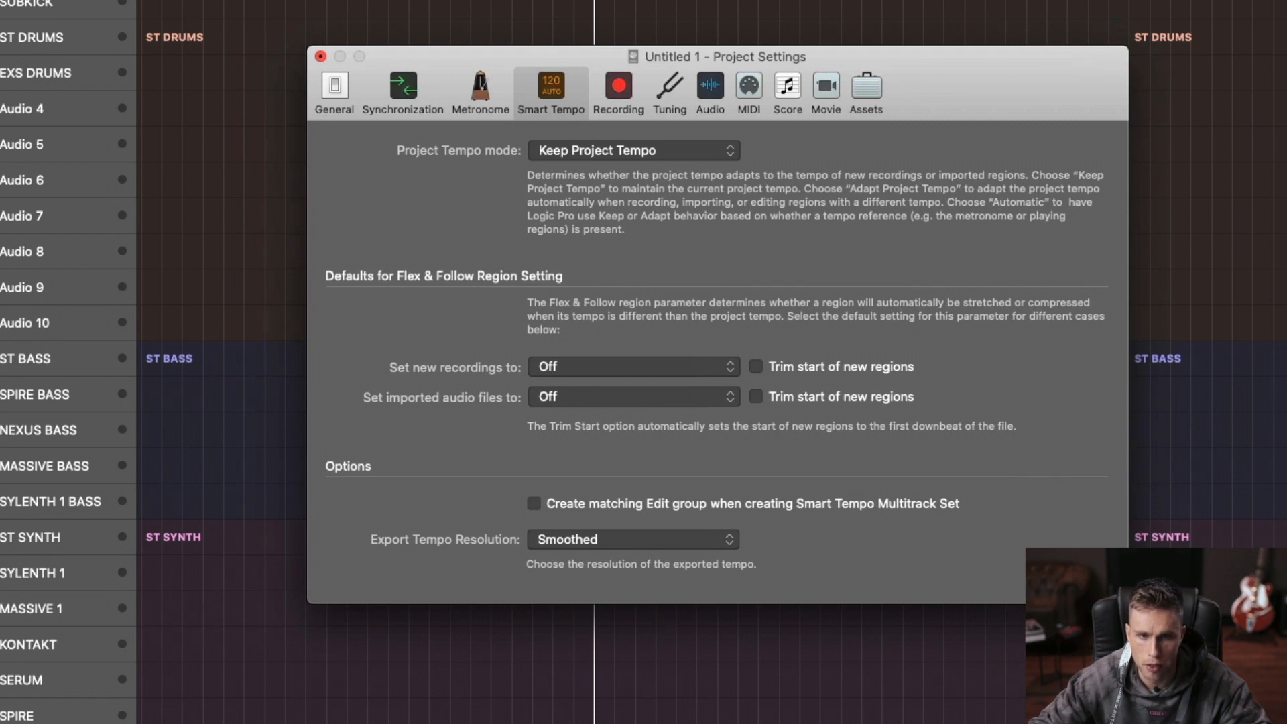
left_click(566, 73)
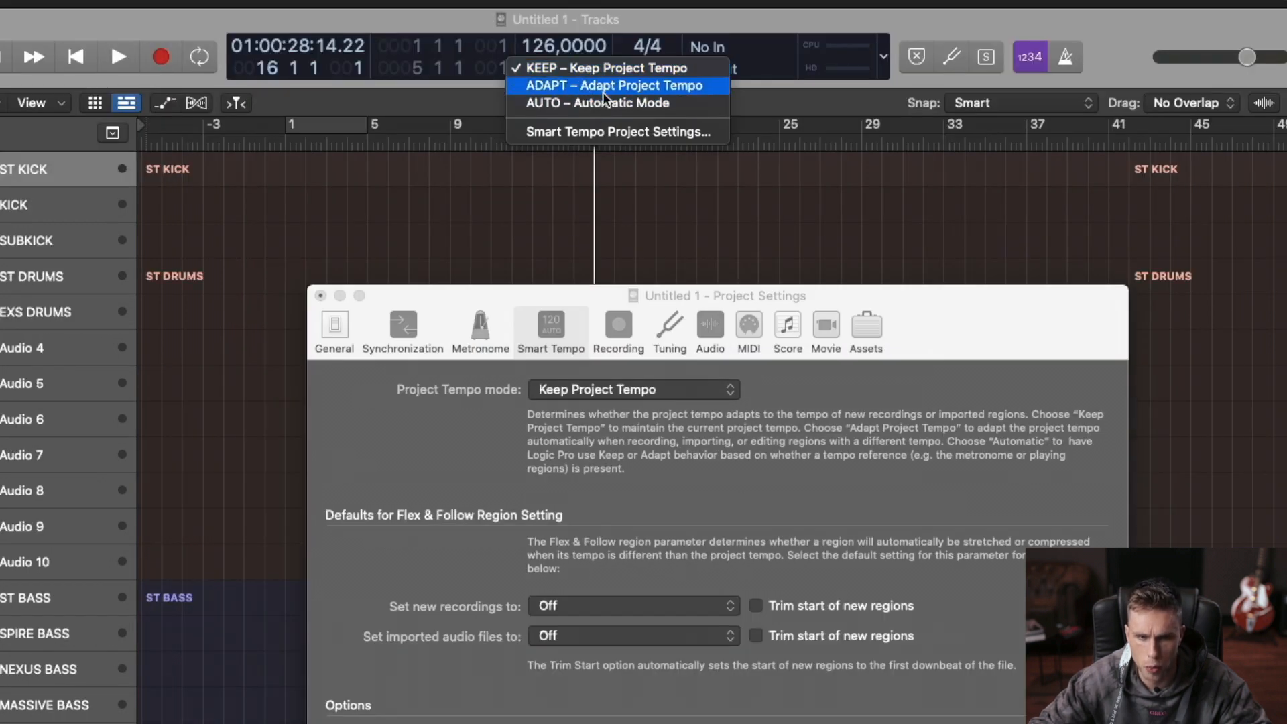
left_click(870, 289)
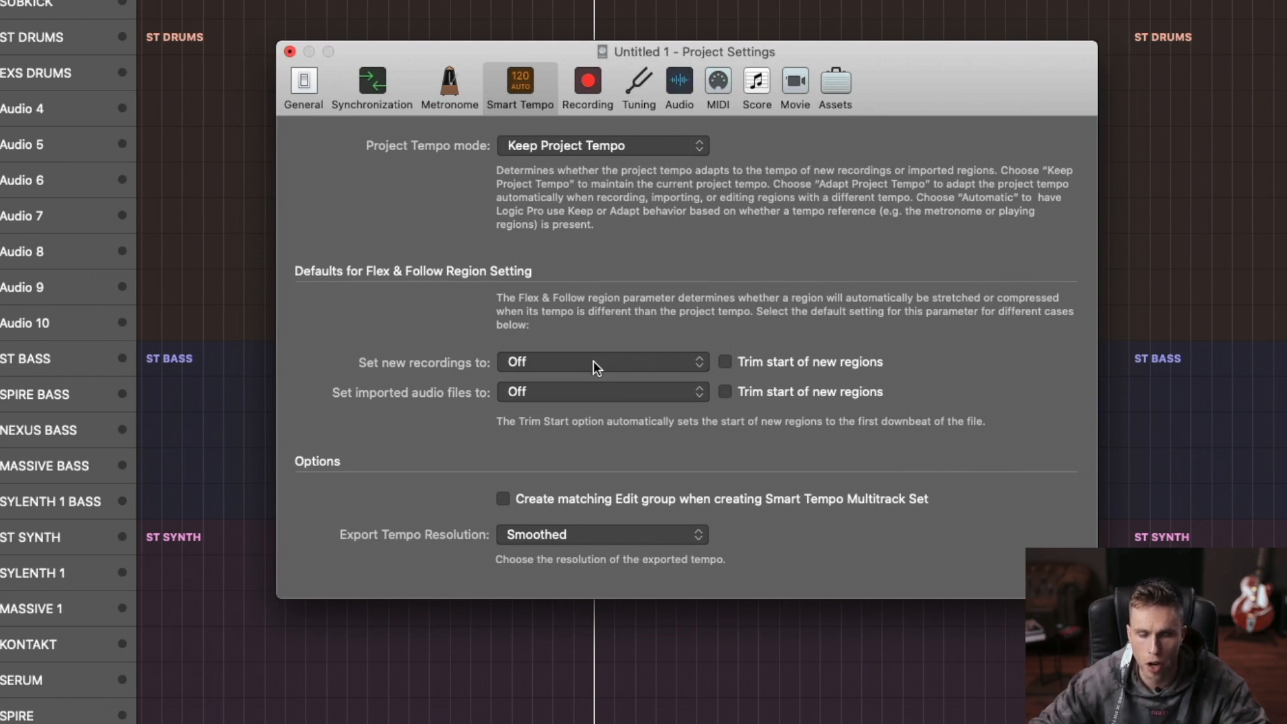
Examine the default Flex & Follow choices for new recordings in the Smart Tempo settings.
left_click(536, 361)
left_click(640, 271)
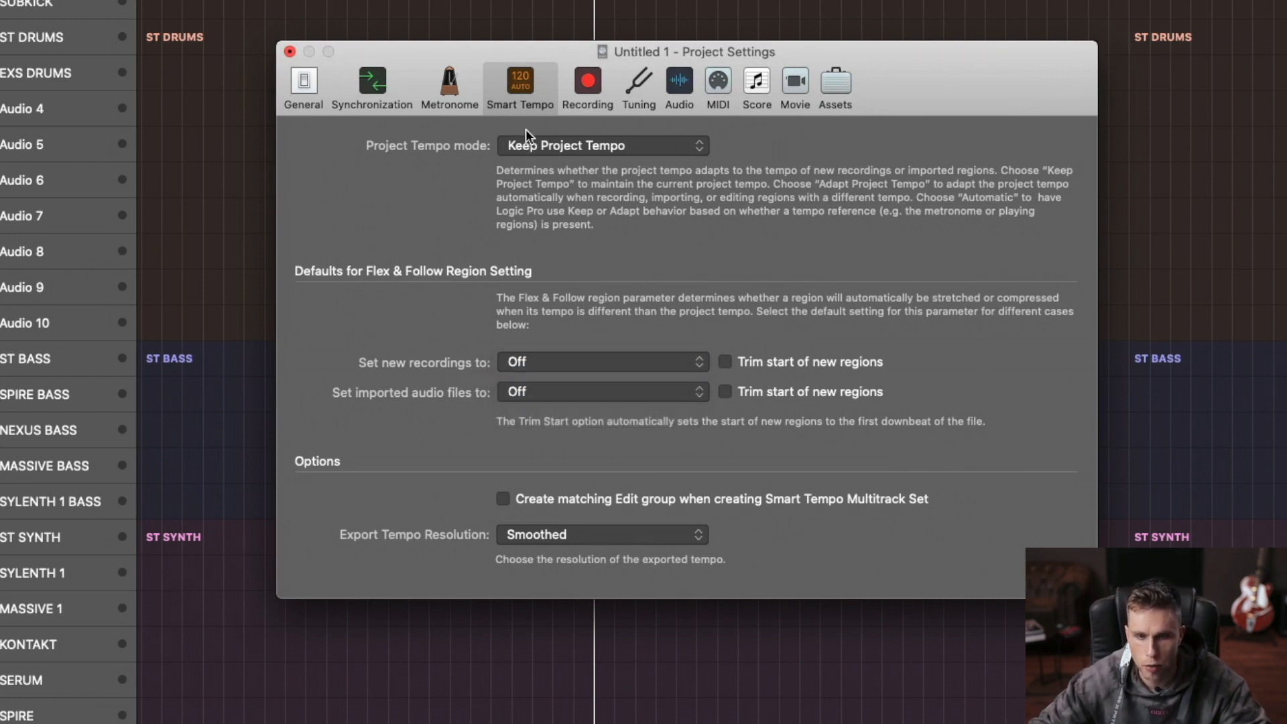
left_click_drag(649, 53, 656, 20)
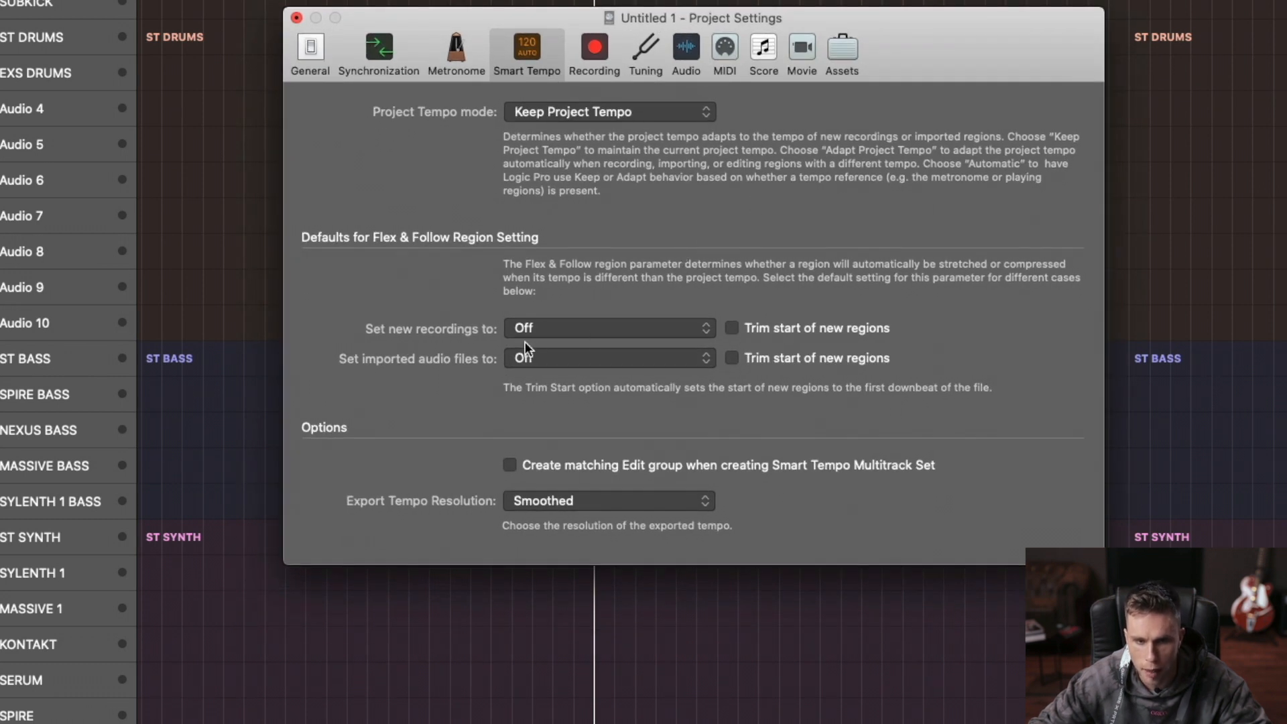
left_click(546, 335)
left_click(453, 303)
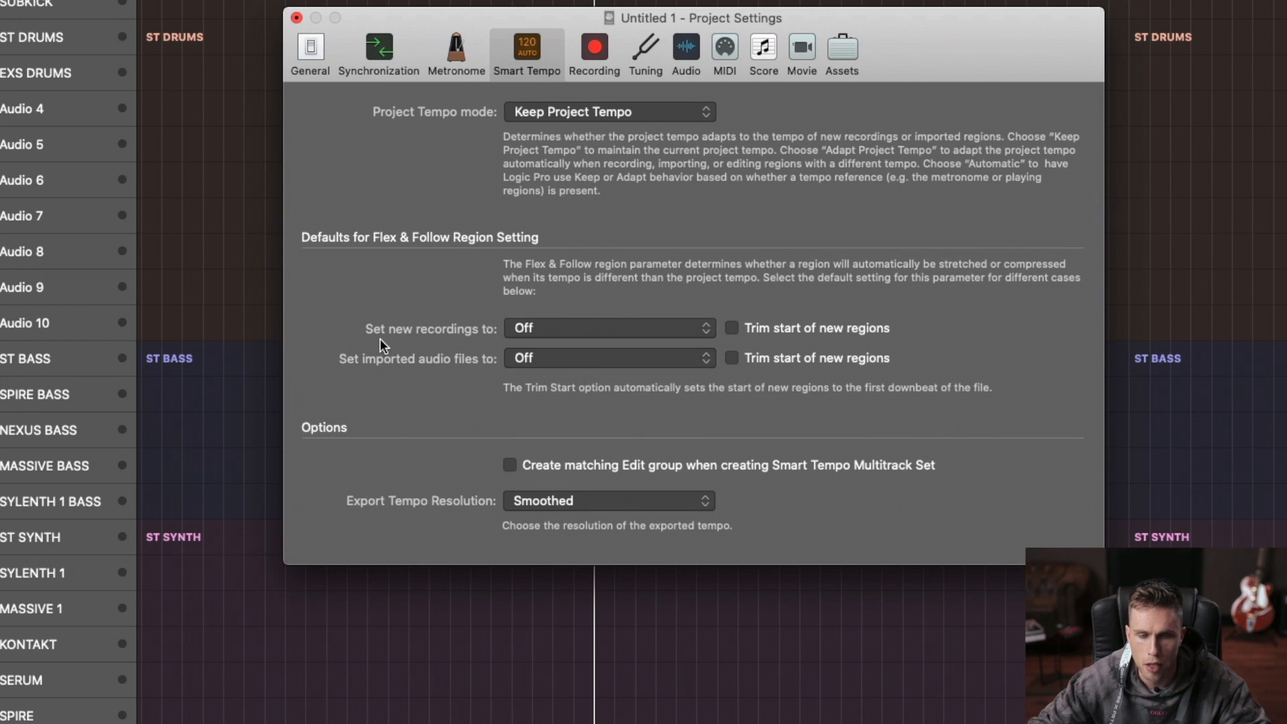
left_click(581, 331)
left_click(601, 320)
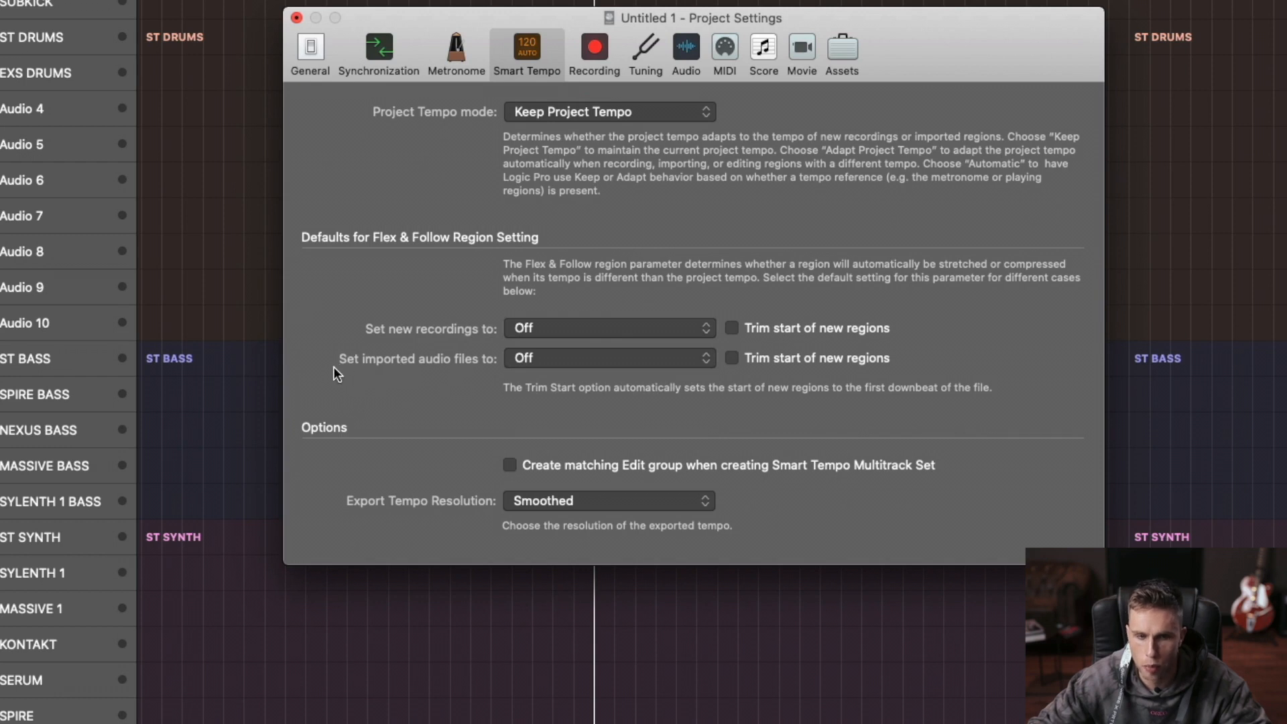
Examine the default Flex & Follow choices for imported audio files, leaving the setting Off.
left_click(545, 360)
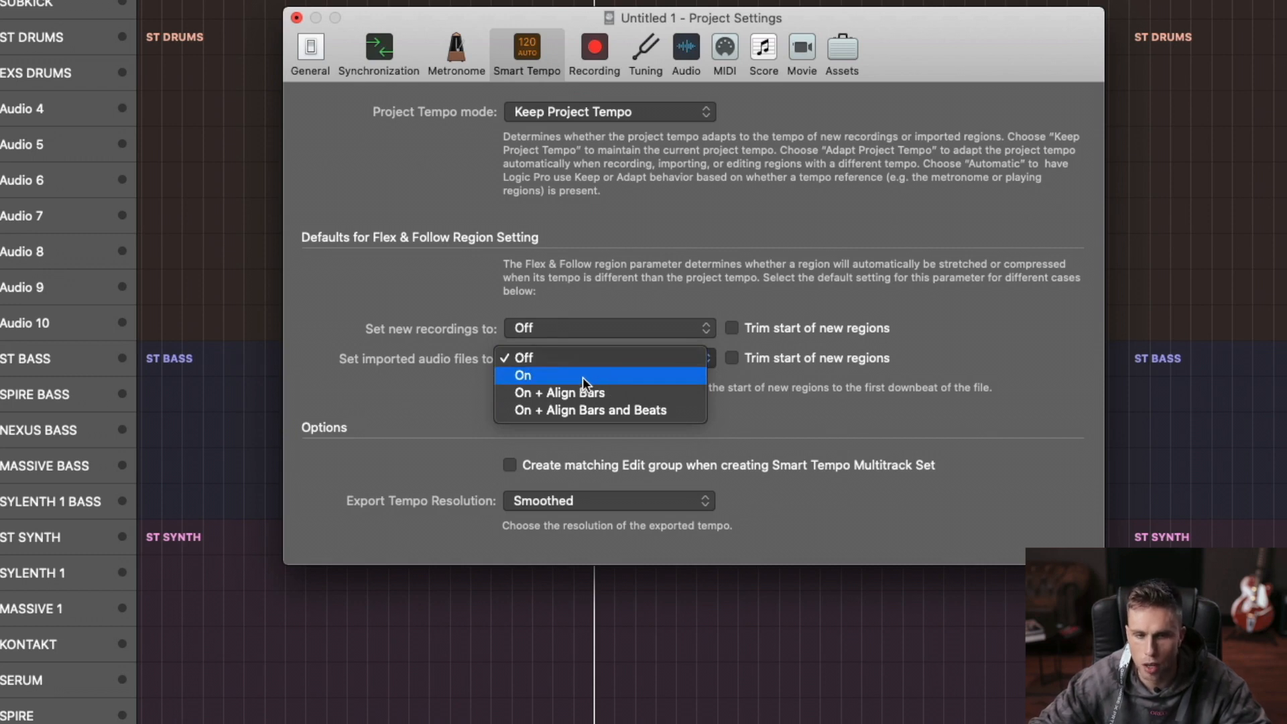
left_click(595, 297)
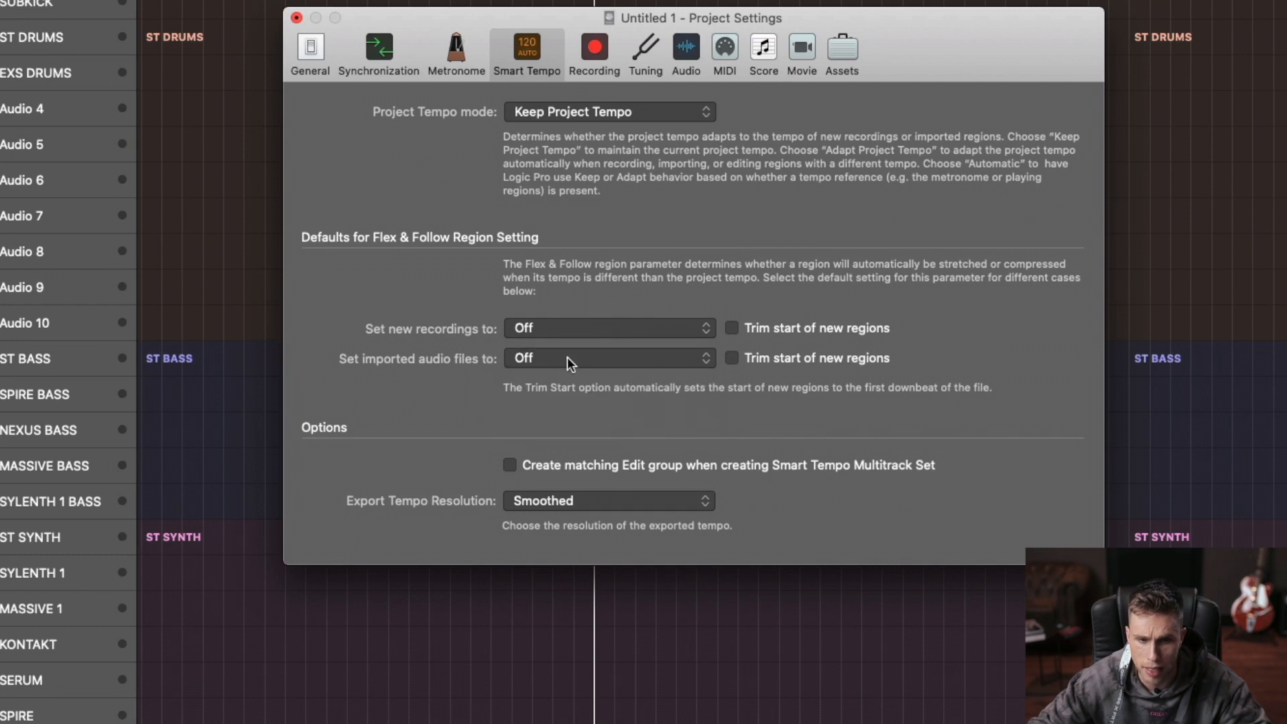
left_click(567, 356)
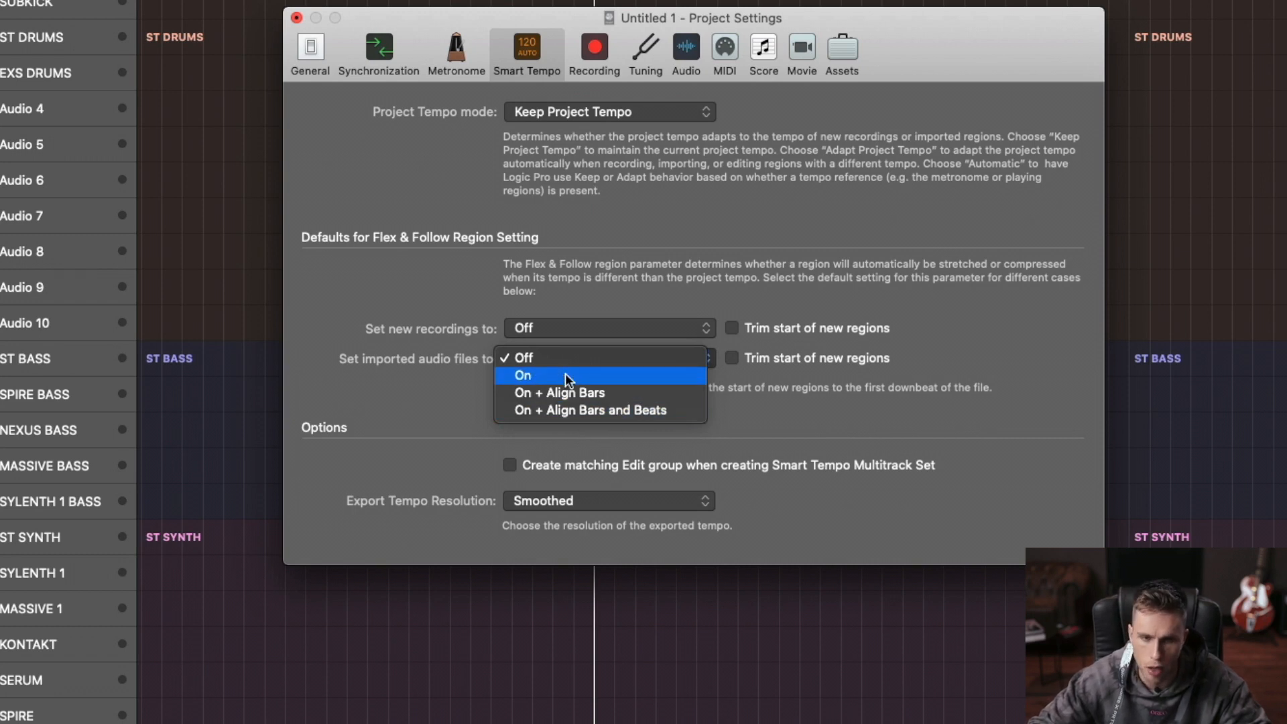
left_click(567, 281)
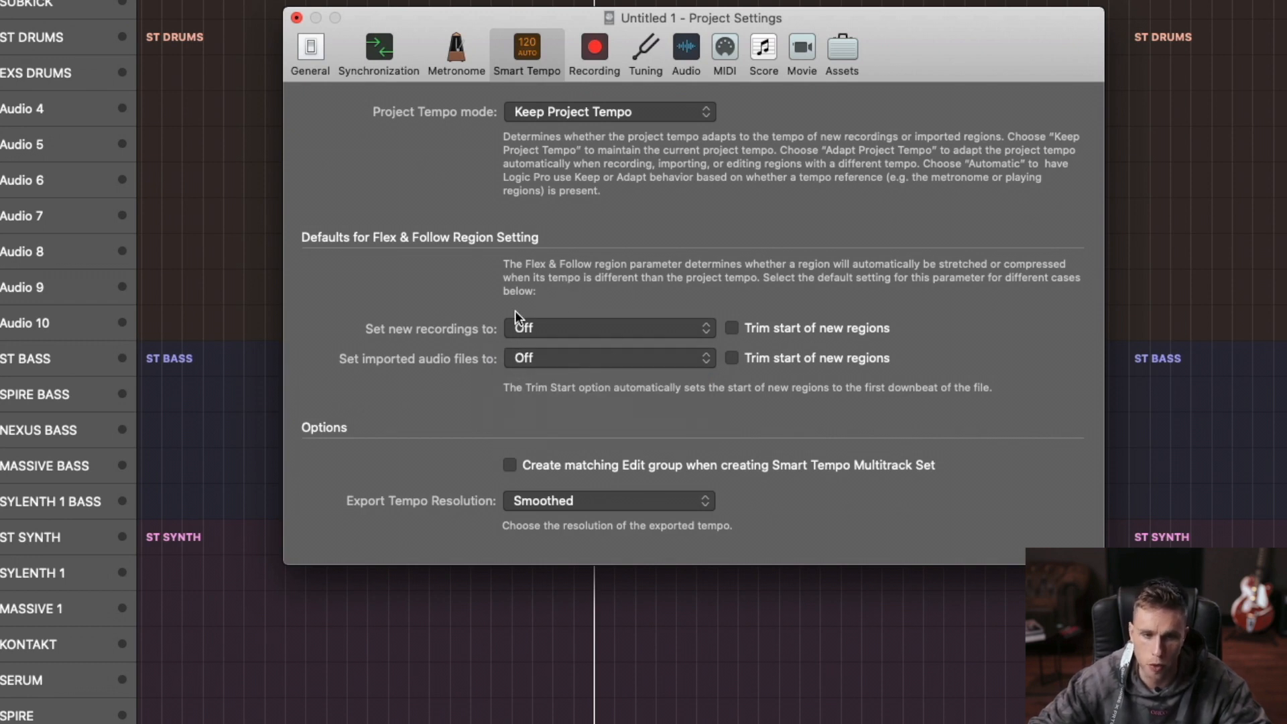
left_click(534, 357)
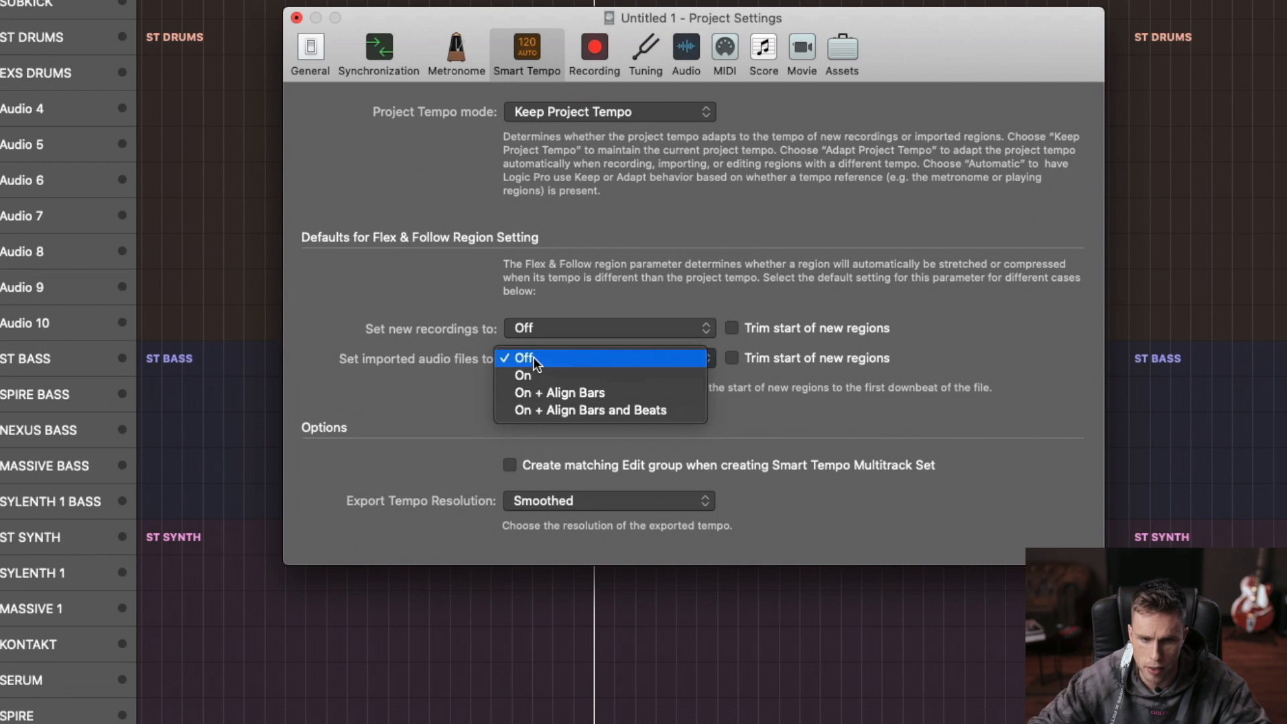
left_click(472, 312)
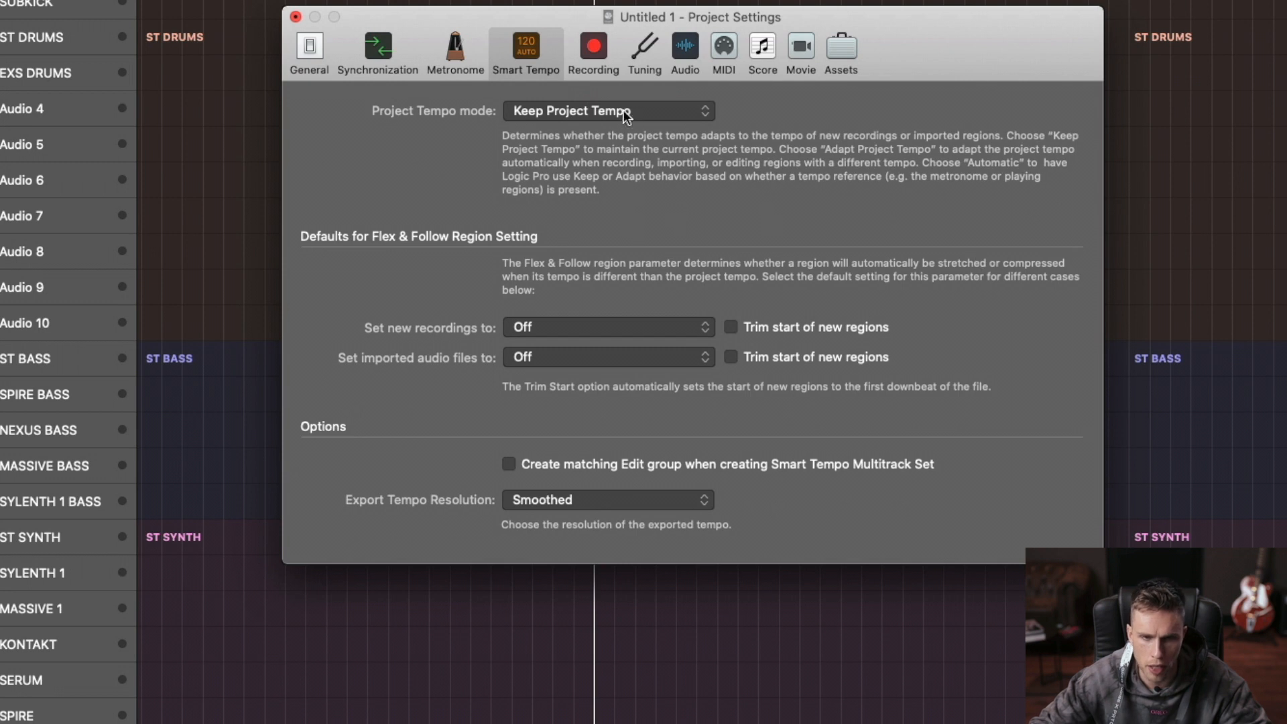
Review the project's Recording settings and the available count-in lengths, keeping the count-in at 1 Bar.
left_click(607, 48)
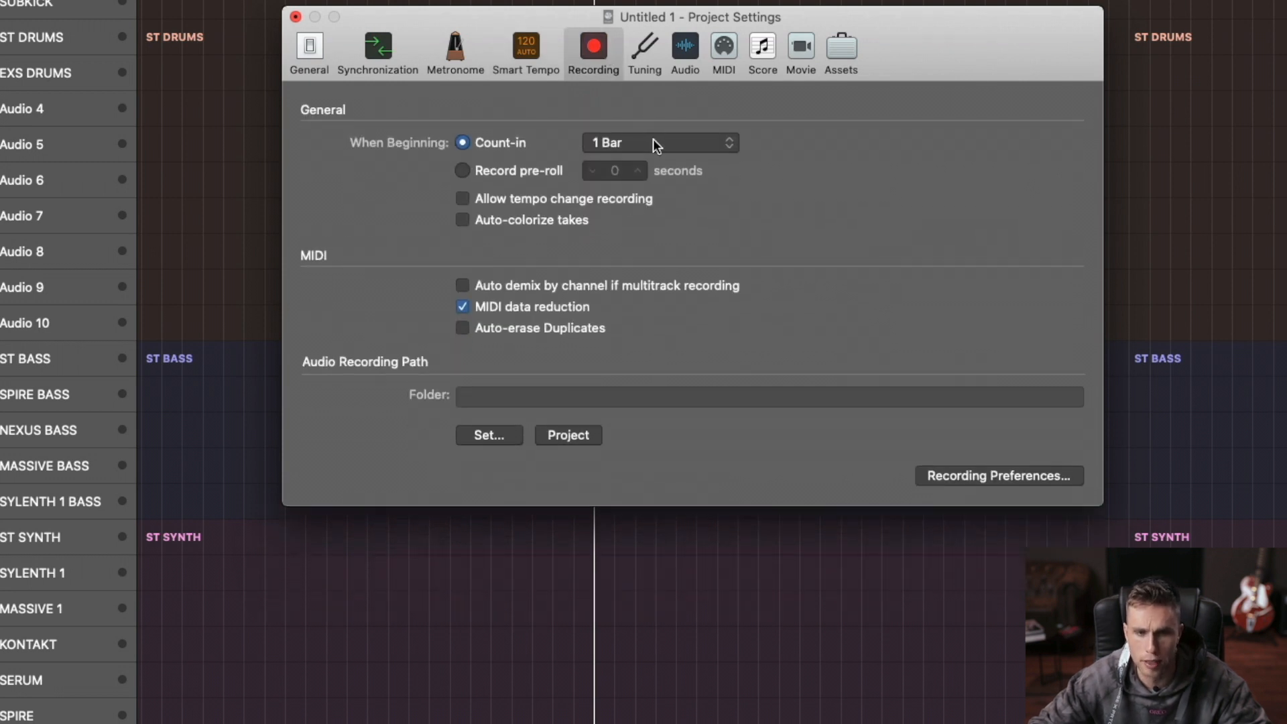
left_click(634, 141)
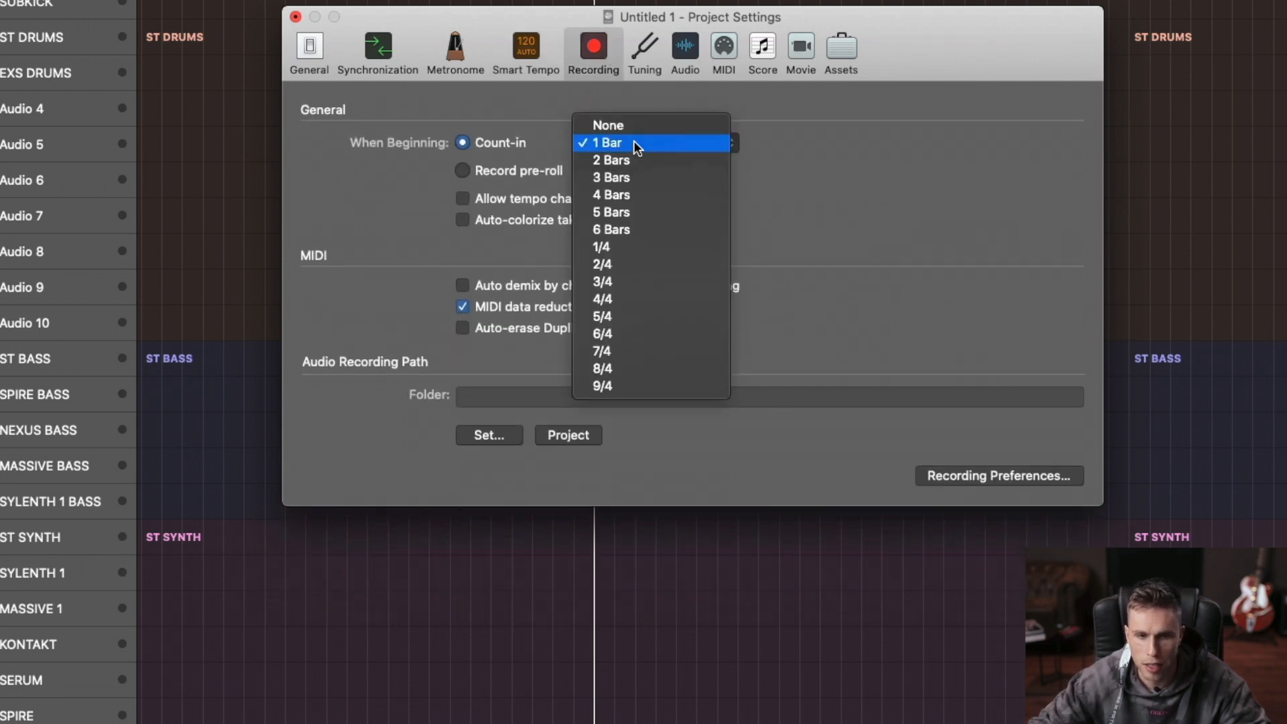
left_click(635, 141)
left_click_drag(910, 36, 960, 131)
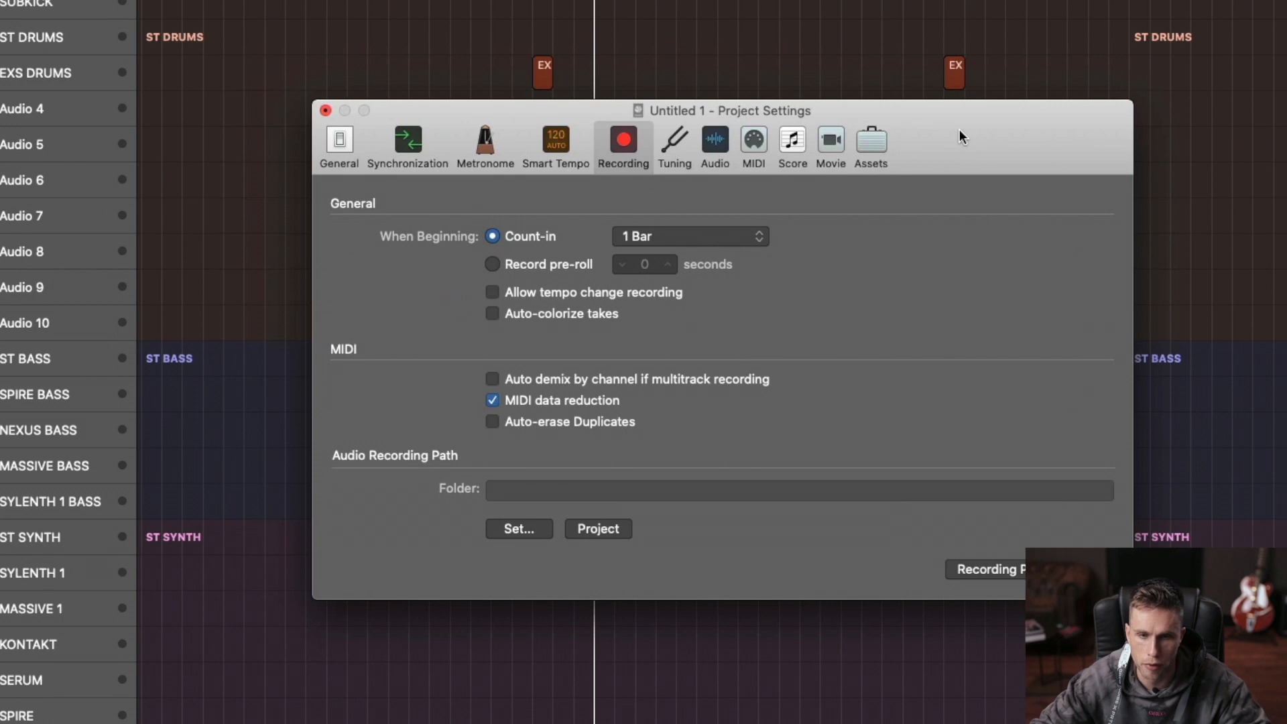
left_click(678, 236)
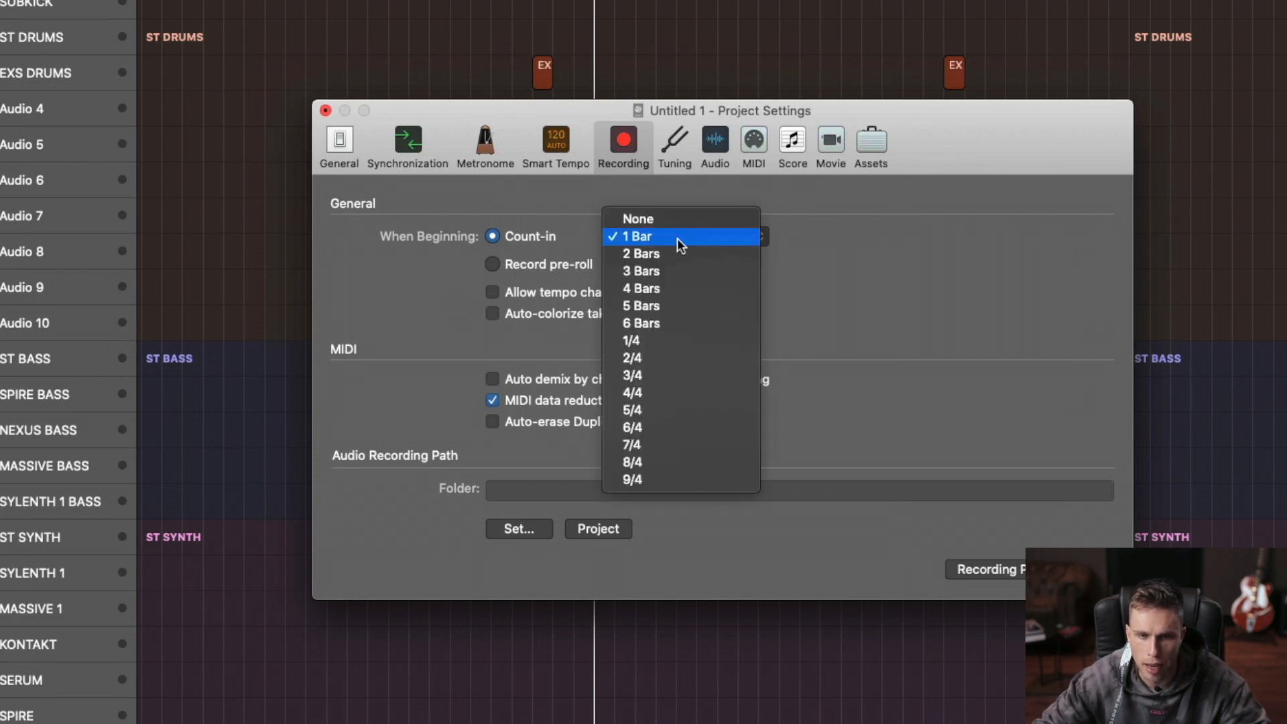
left_click(838, 259)
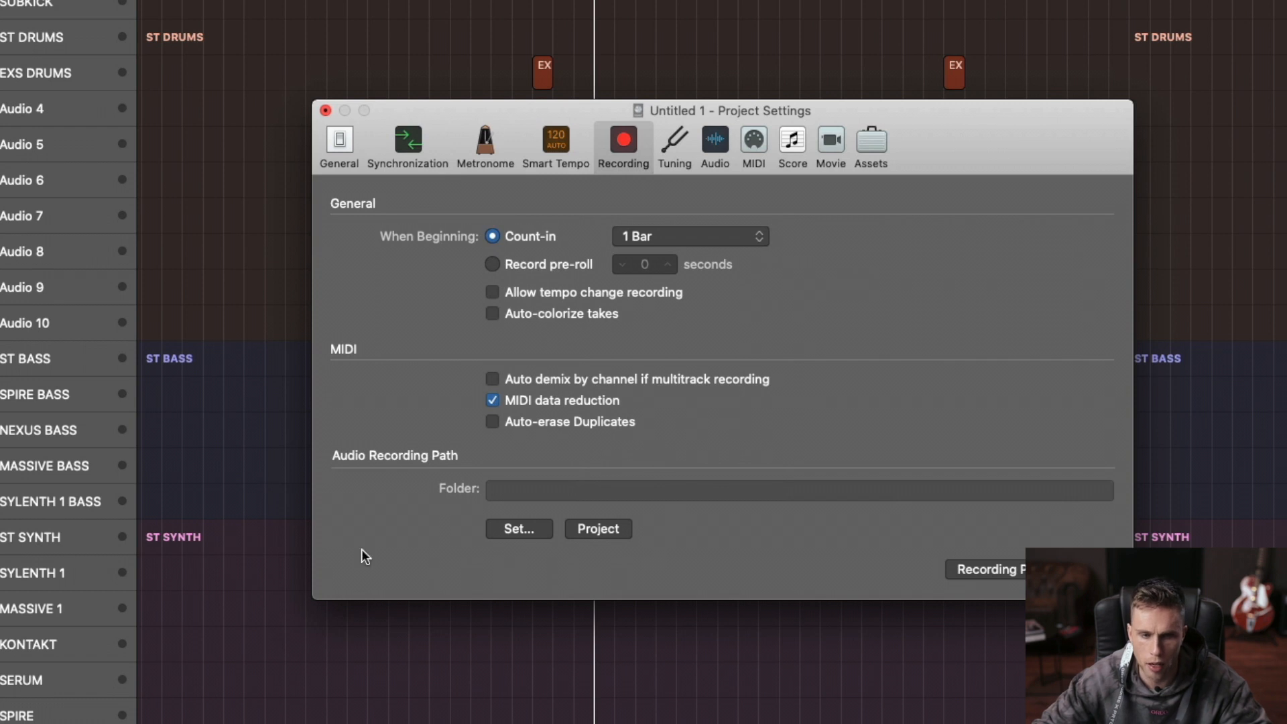
Review the project's Tuning settings and the sample rates offered in the Audio settings.
left_click(669, 144)
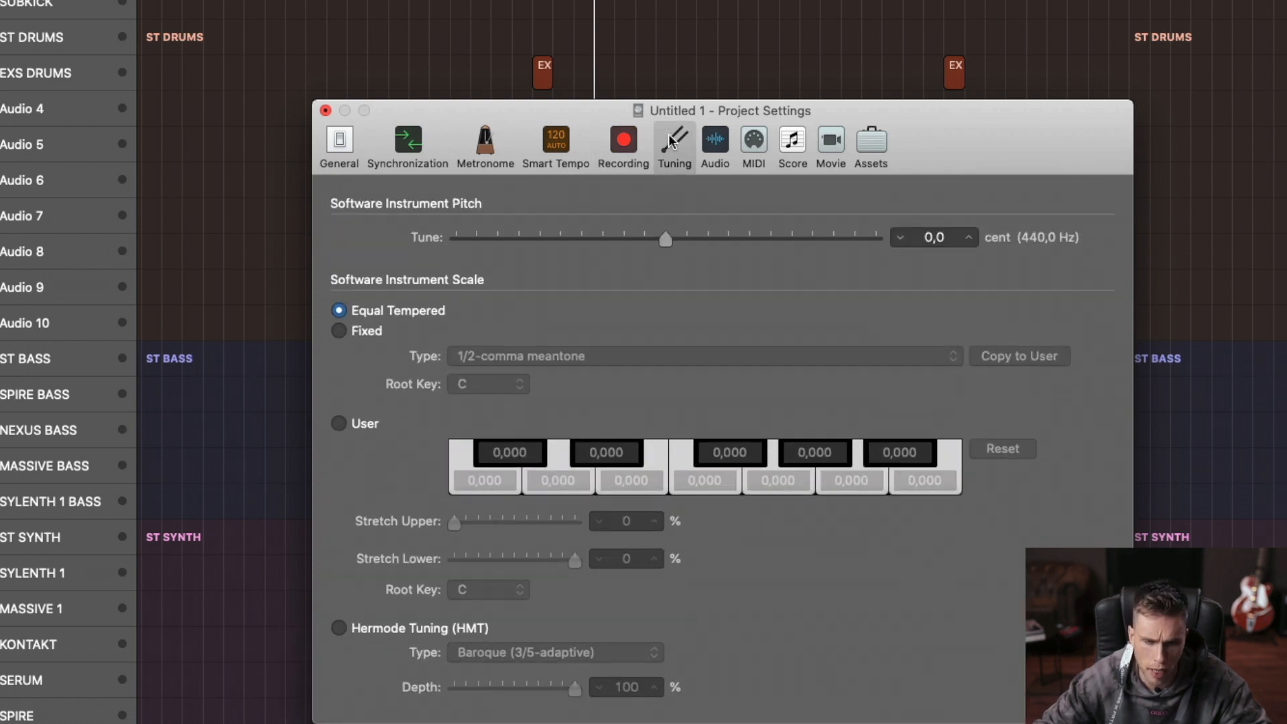
left_click(713, 148)
left_click(526, 248)
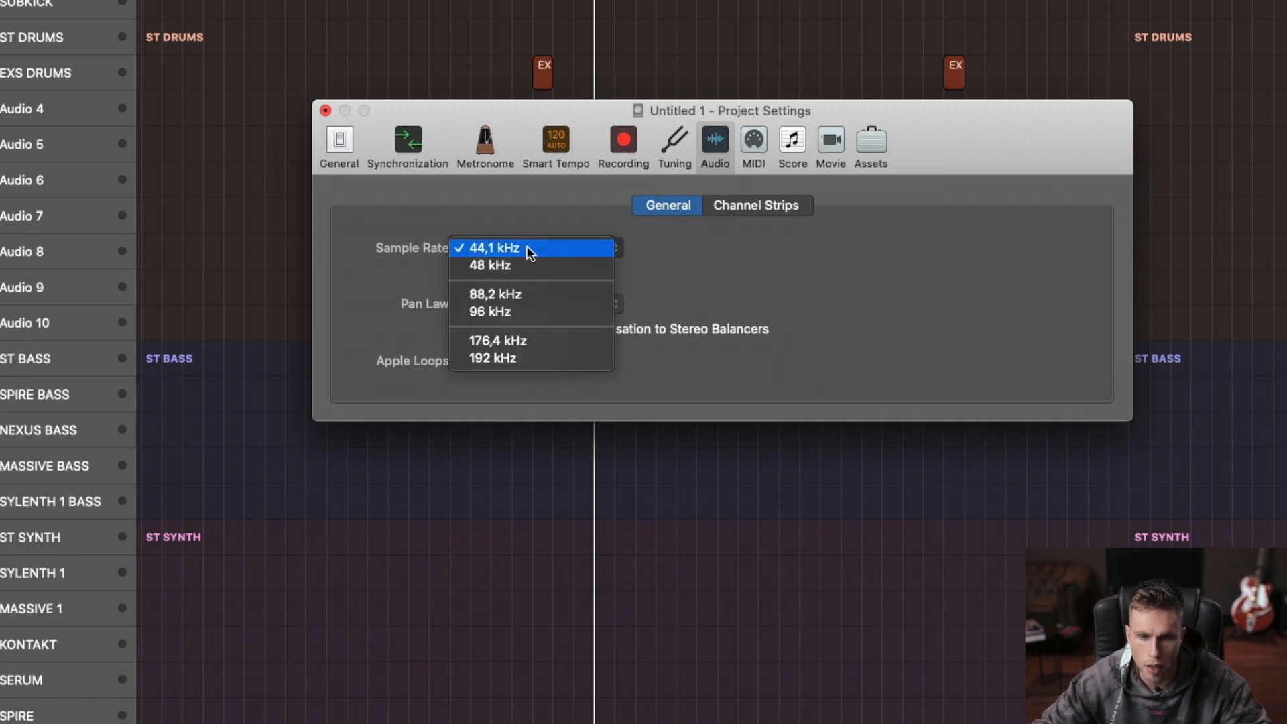
left_click(955, 137)
left_click_drag(1010, 141, 1081, 54)
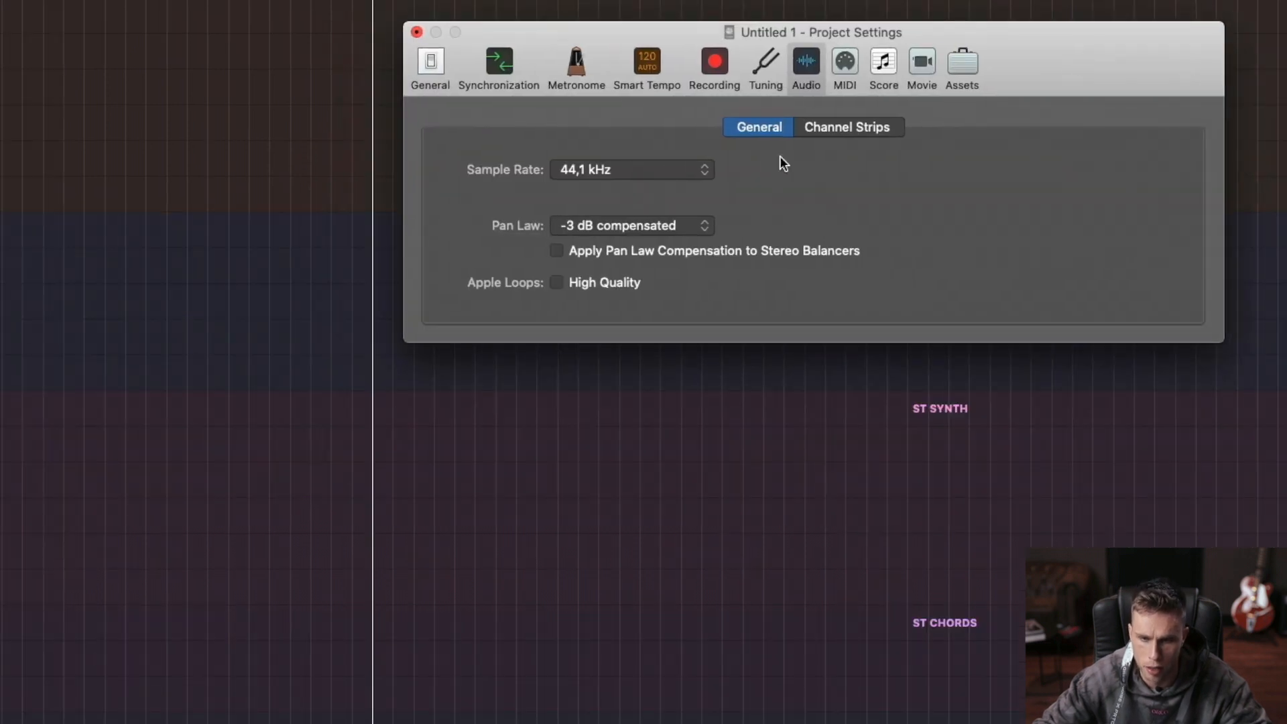
Compare the sample rate choices, keeping 44,1 kHz, and view the Channel Strips options of the Audio settings.
left_click(658, 173)
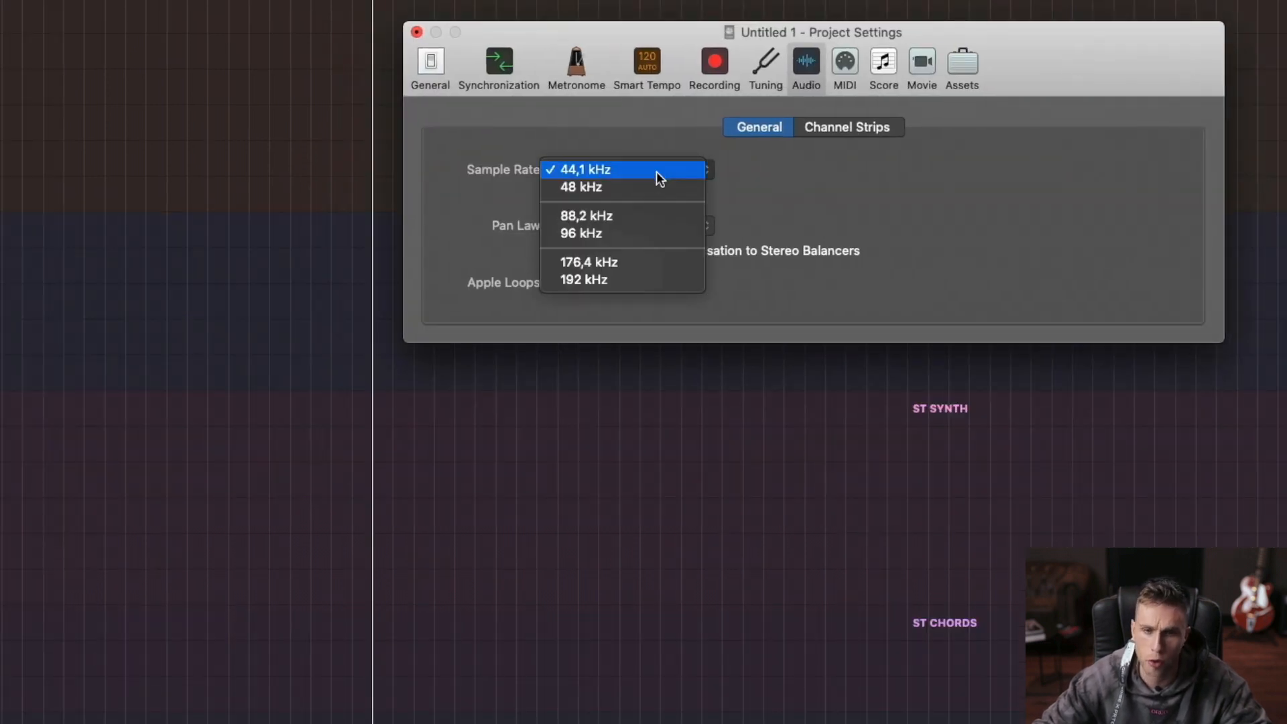
left_click(1058, 43)
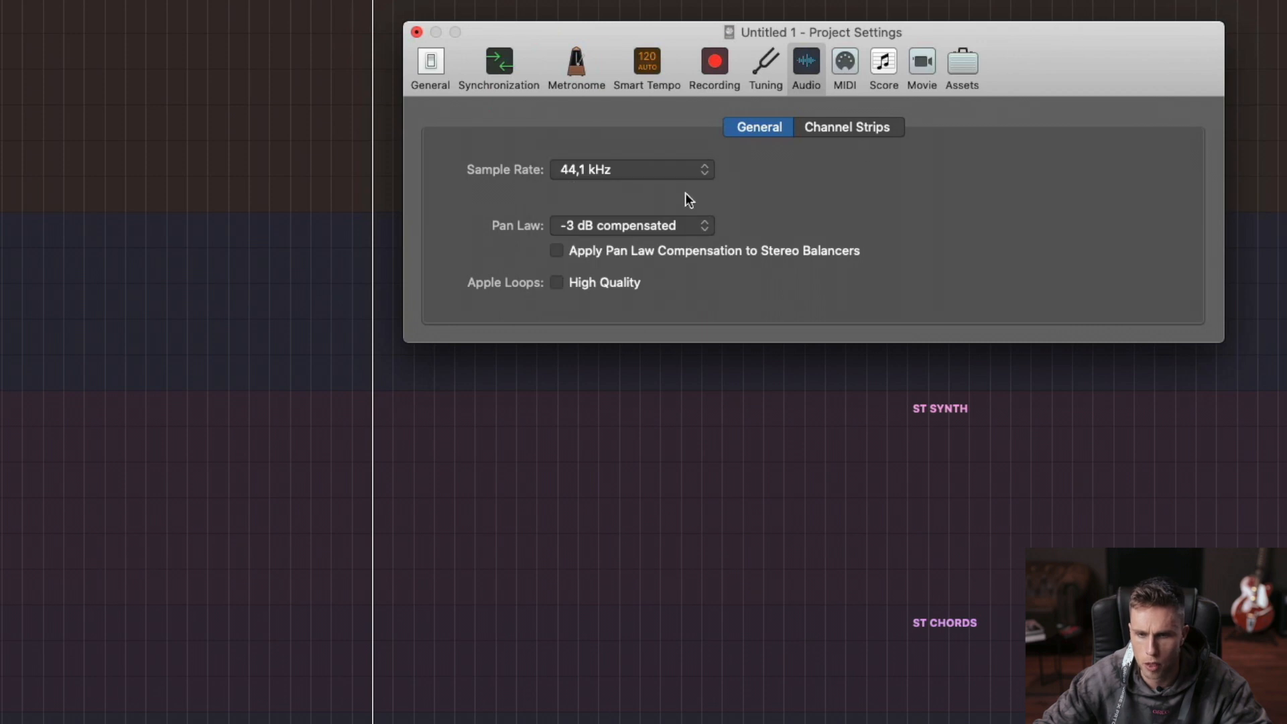
left_click(580, 169)
left_click(1060, 67)
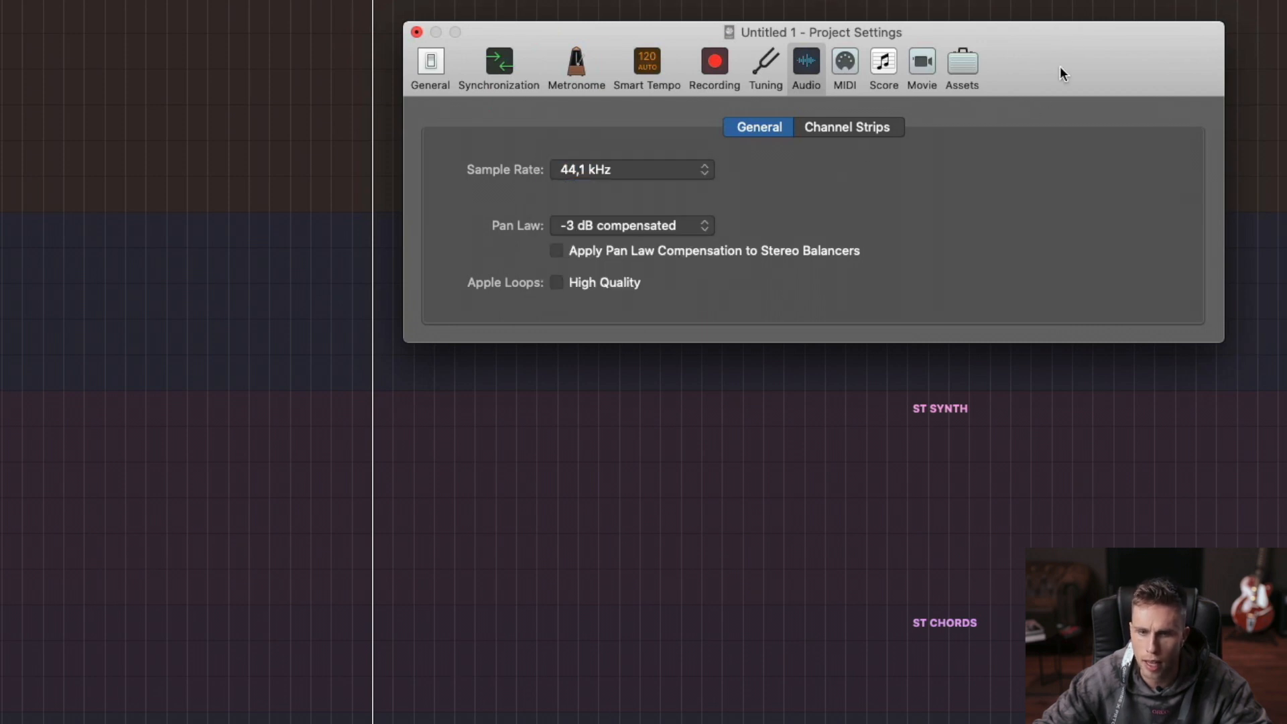
left_click(621, 166)
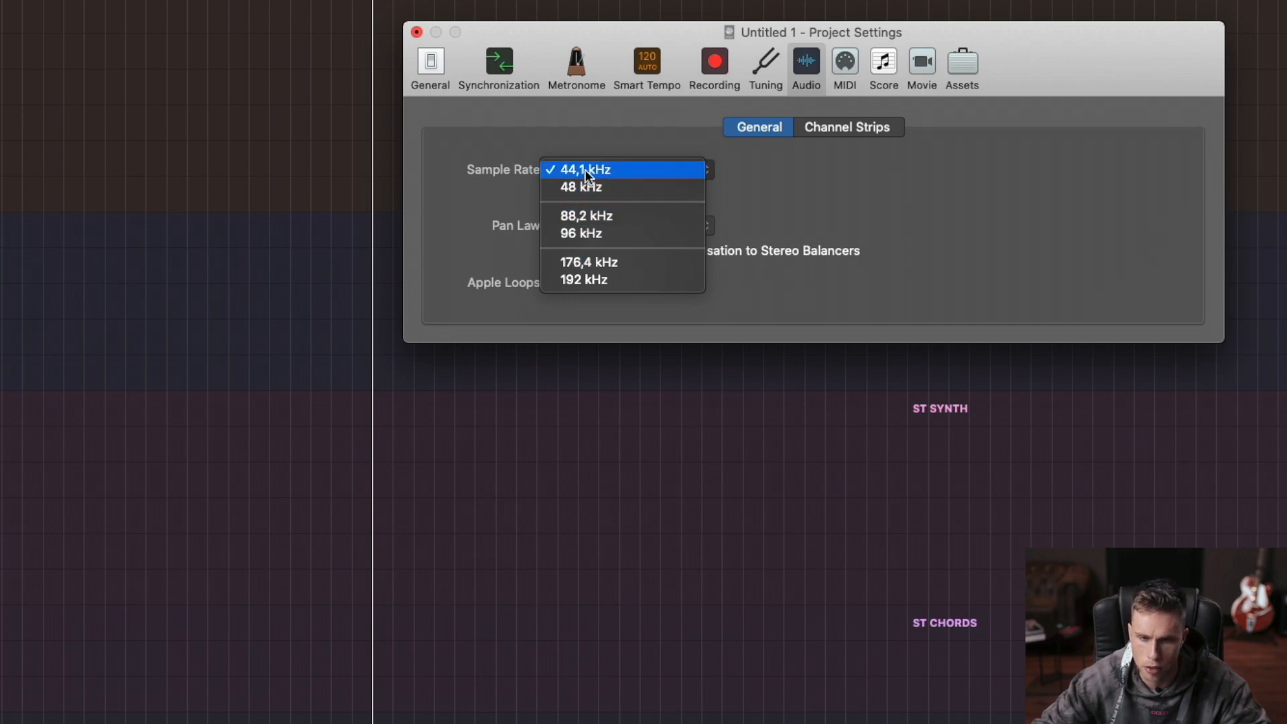
left_click(1049, 78)
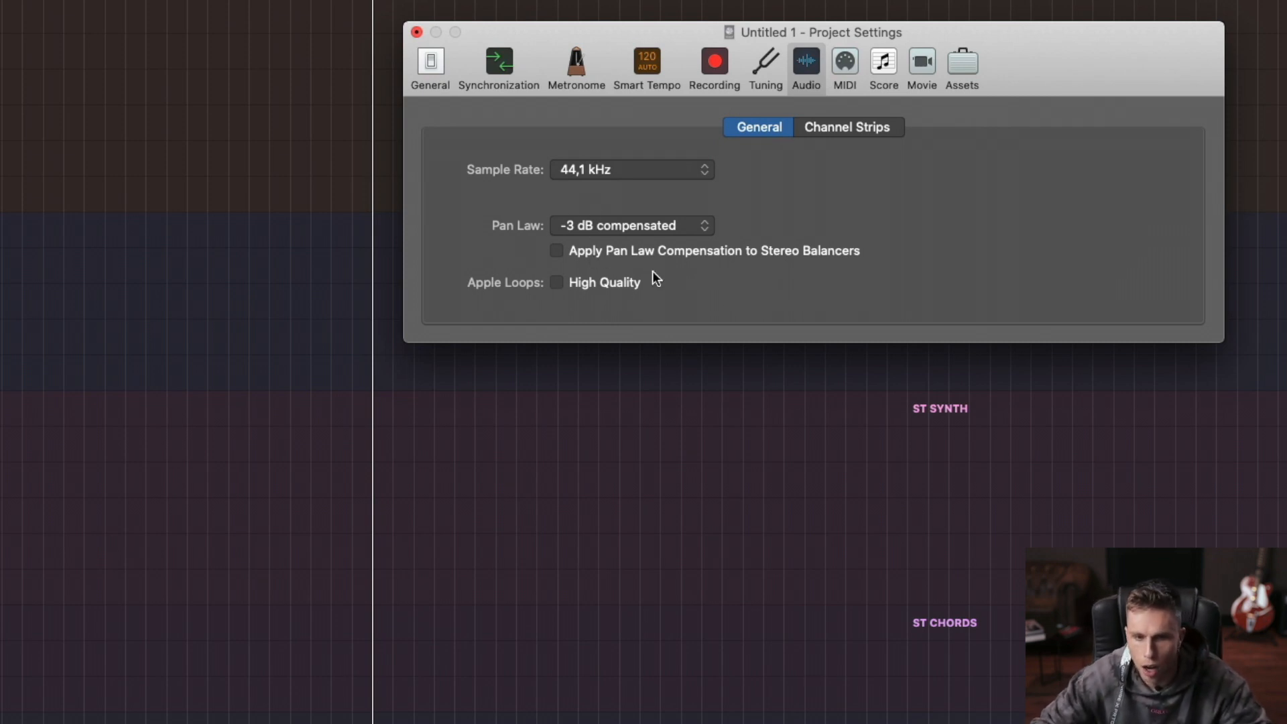
left_click(842, 128)
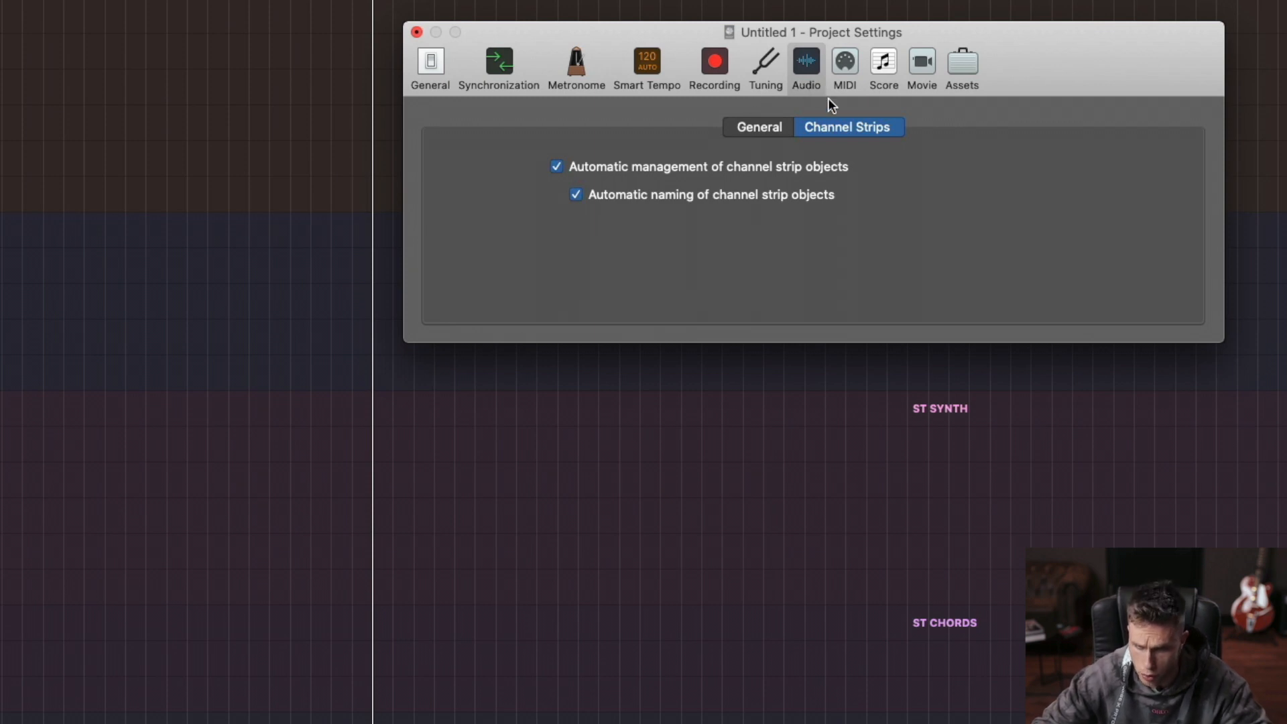
Review the project's MIDI, Score and Movie settings without changing any options.
left_click(846, 62)
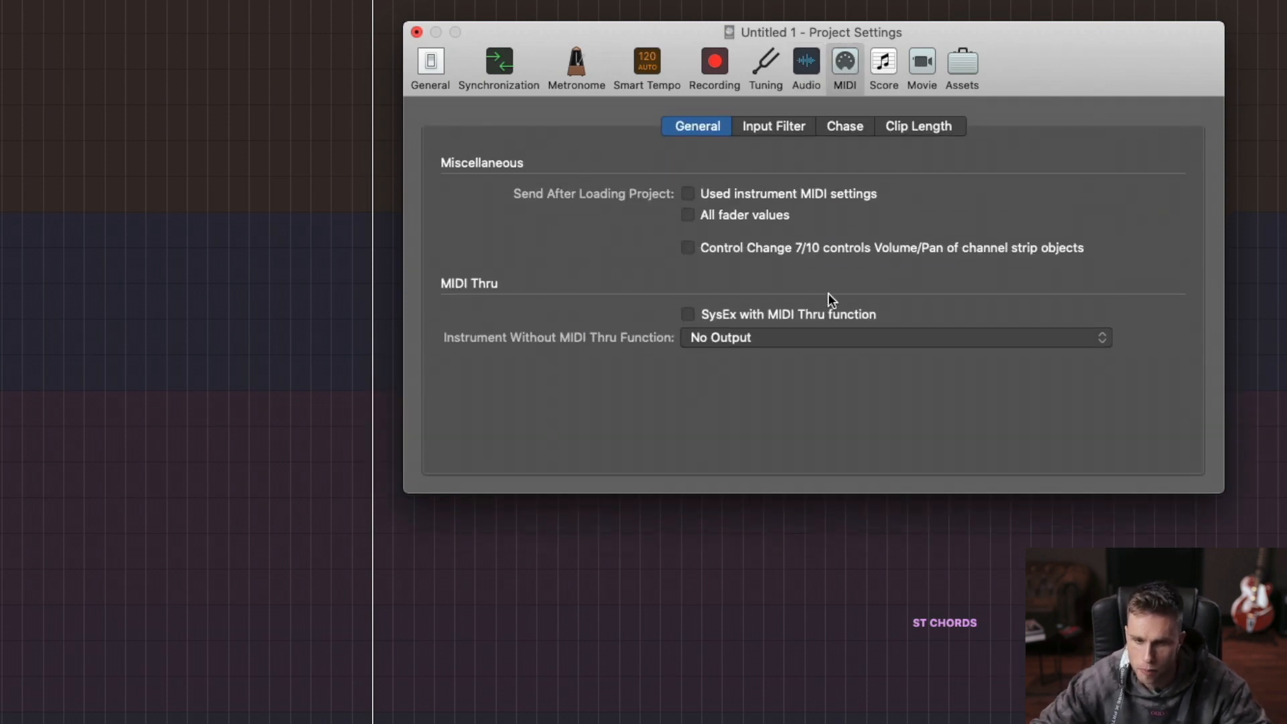
left_click(888, 68)
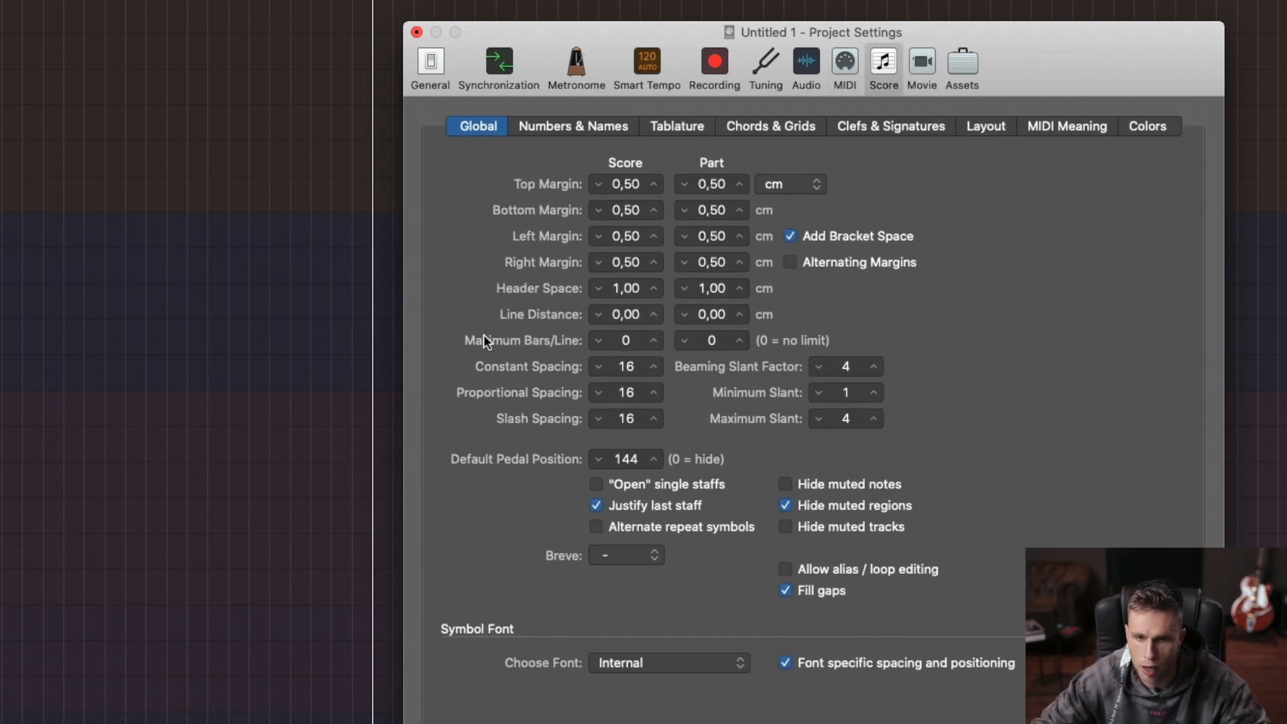
left_click(927, 75)
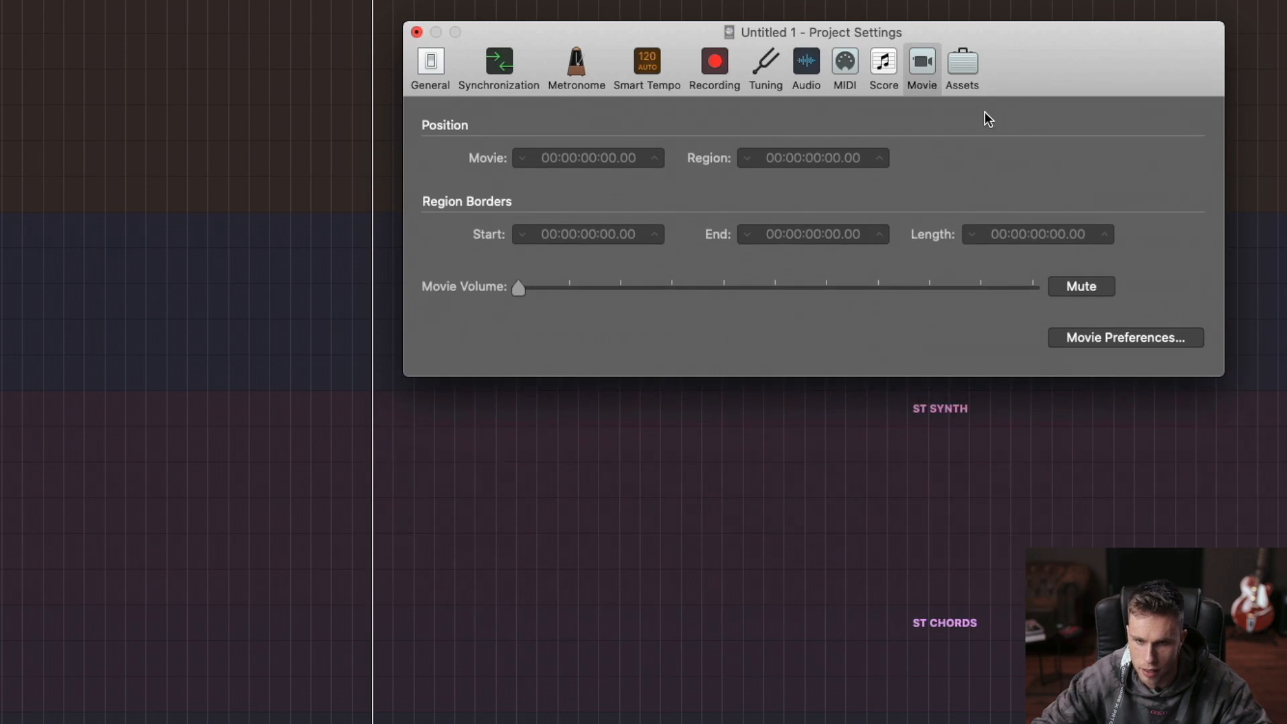
Review which files the Assets settings can copy into the project, check the General settings, and close the project settings.
left_click_drag(1029, 51, 906, 67)
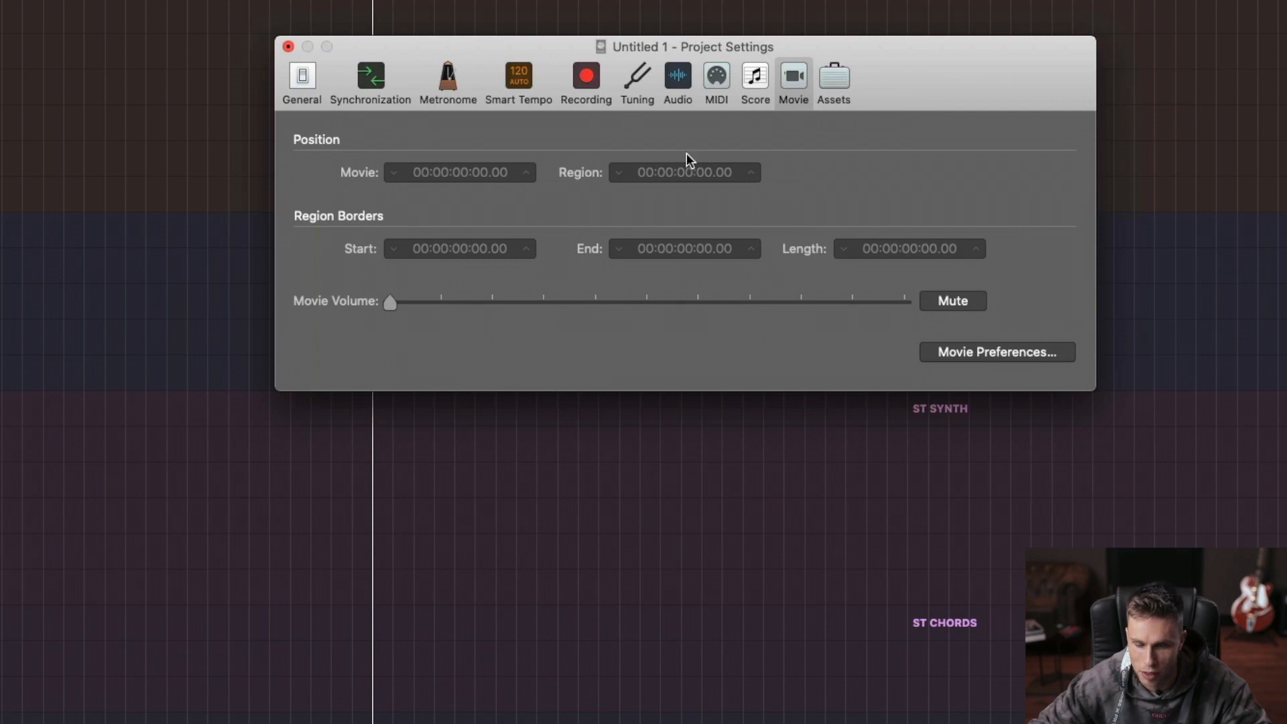
left_click(831, 86)
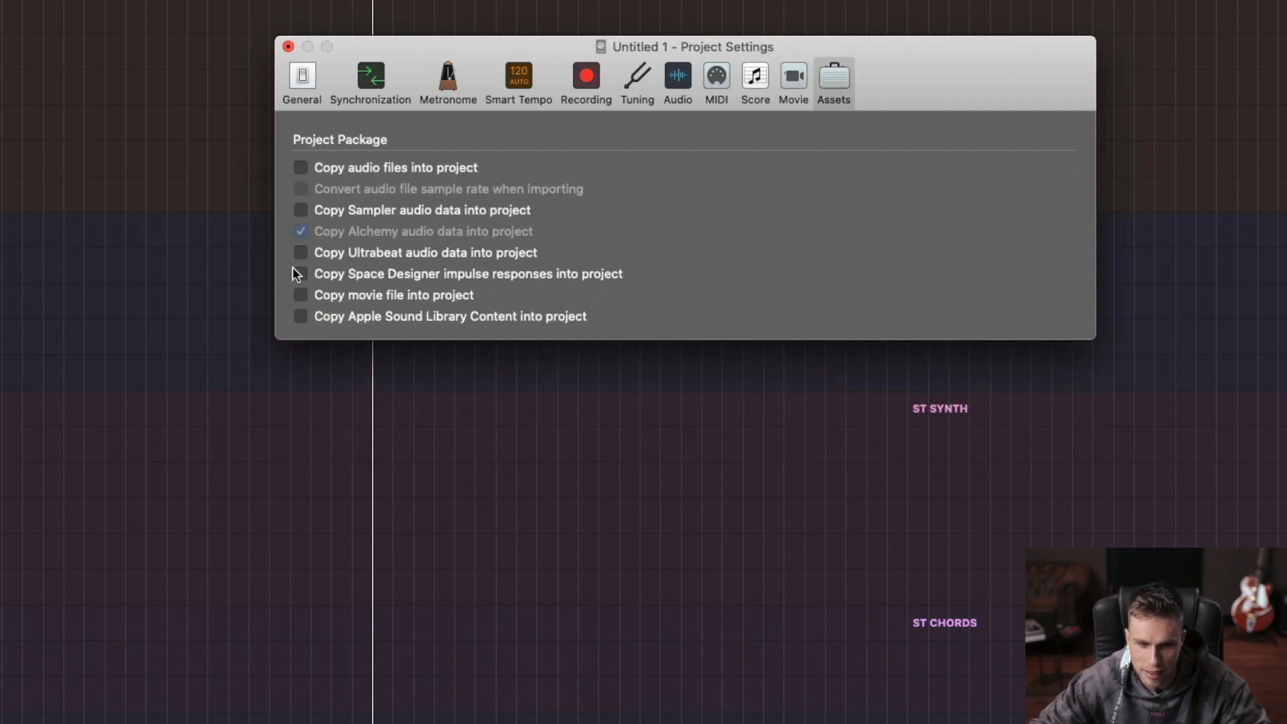
left_click(303, 89)
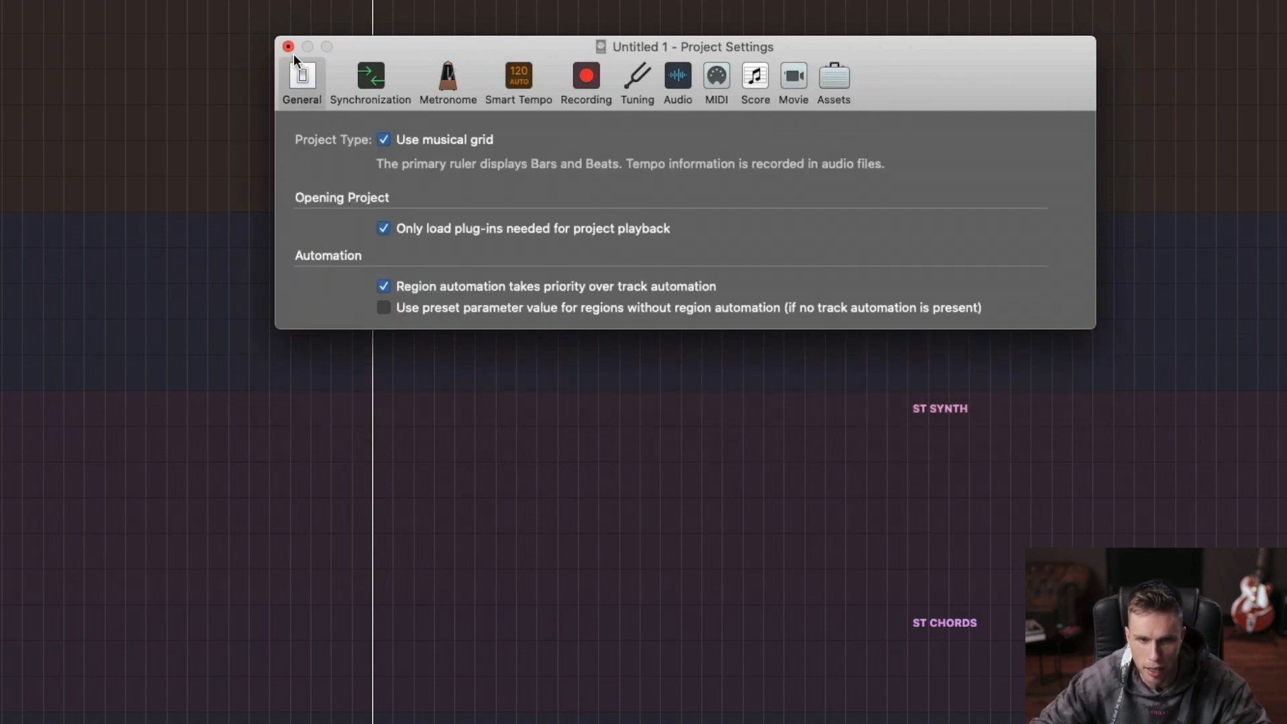
left_click(289, 46)
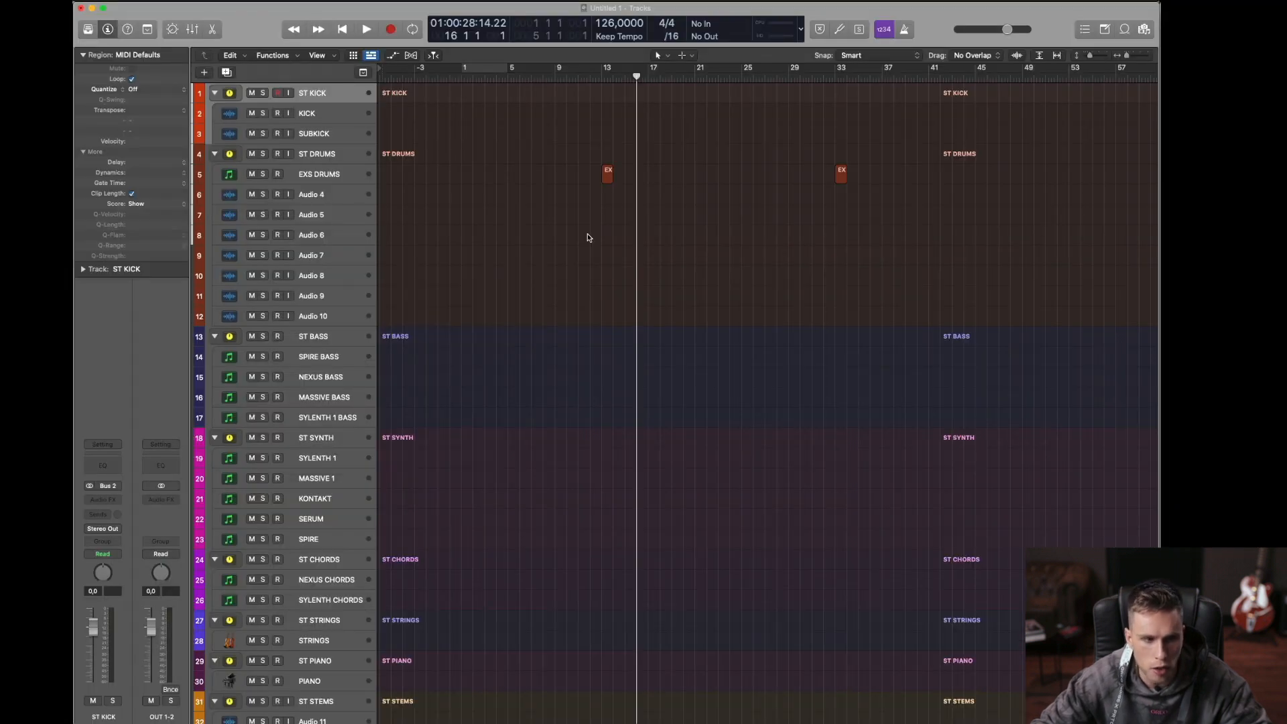
scroll(588, 234, "down", 5)
scroll(583, 235, "up", 5)
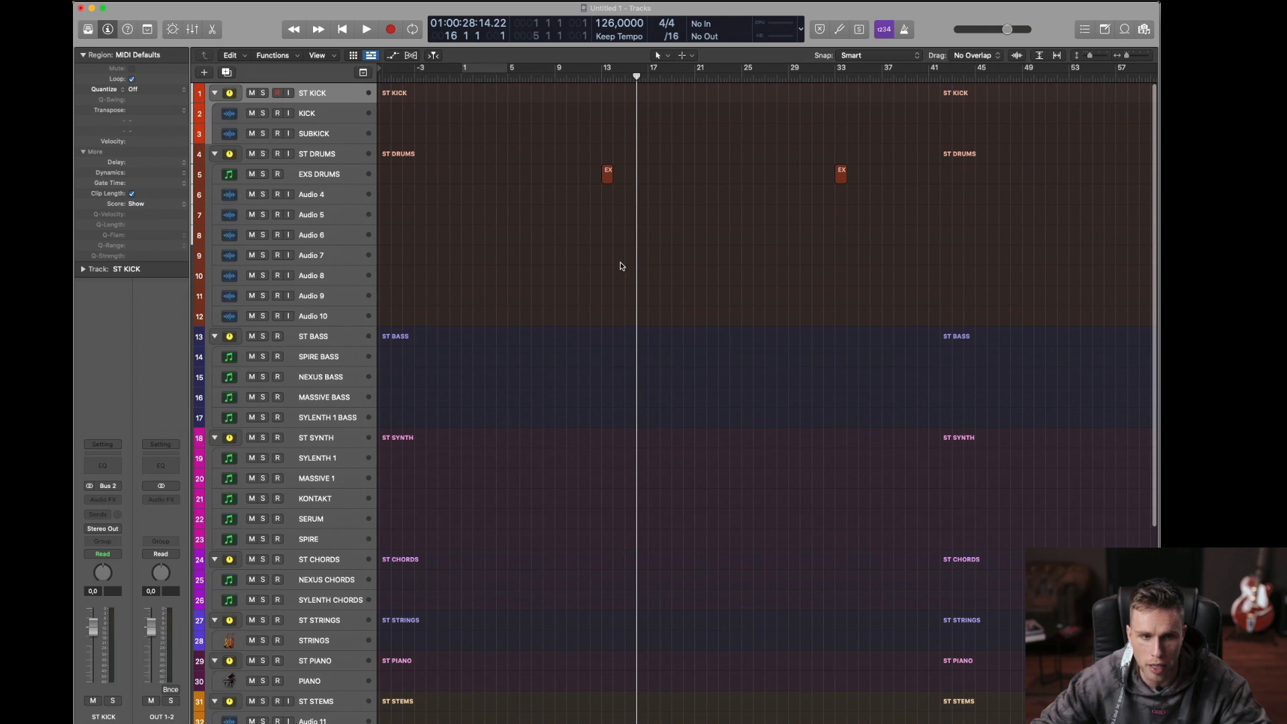